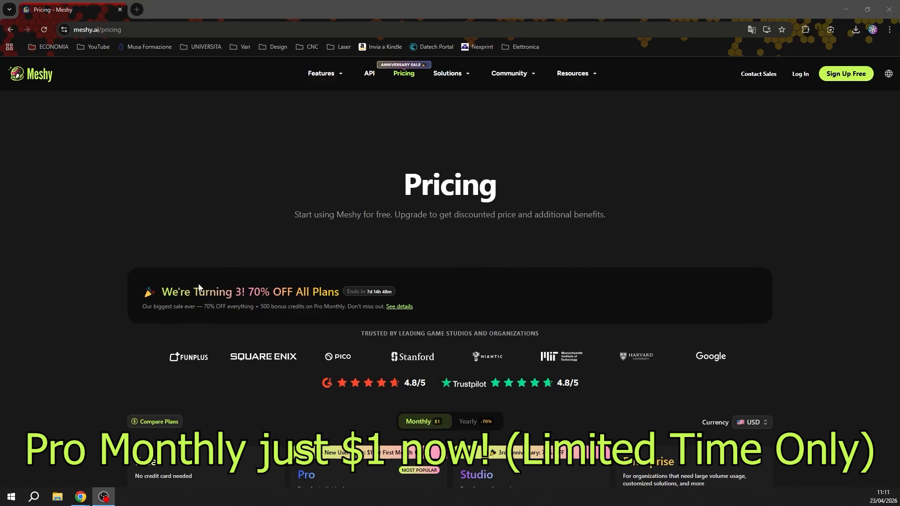
- Review the anniversary sale offer and the plans on the Meshy pricing page
{"action": "left_click", "coordinate": [162, 293]}
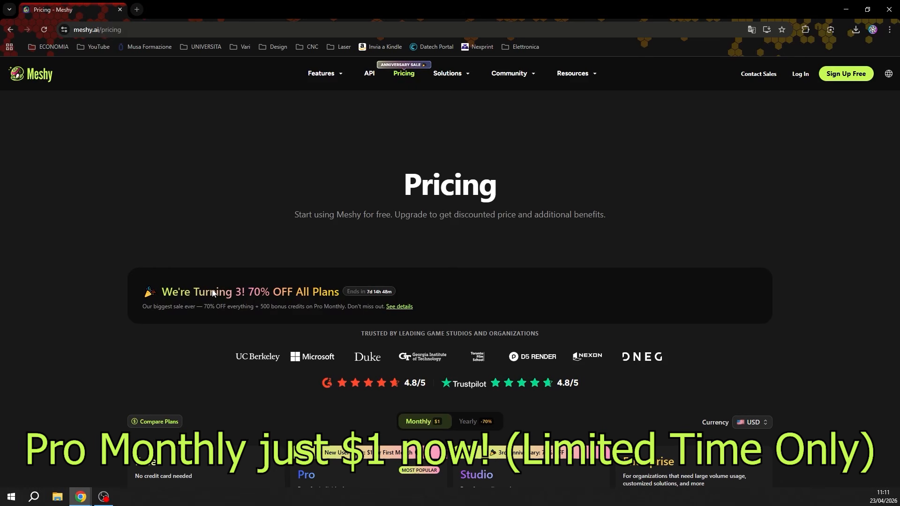
{"action": "scroll", "coordinate": [220, 291], "scroll_direction": "down", "scroll_amount": 5}
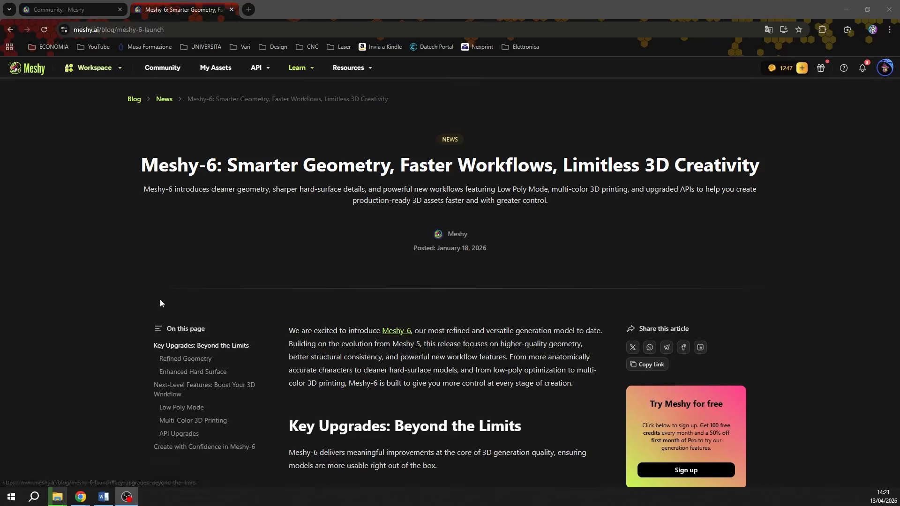
- Read the Meshy-6 launch article, covering refined geometry, enhanced hard surface, Low Poly Mode, Multi-Color 3D Printing and API Upgrades
{"action": "mouse_move", "coordinate": [140, 165]}
{"action": "left_mouse_down"}
{"action": "mouse_move", "coordinate": [220, 164]}
{"action": "mouse_move", "coordinate": [146, 165]}
{"action": "left_mouse_up"}
{"action": "scroll", "coordinate": [438, 275], "scroll_direction": "down", "scroll_amount": 6}
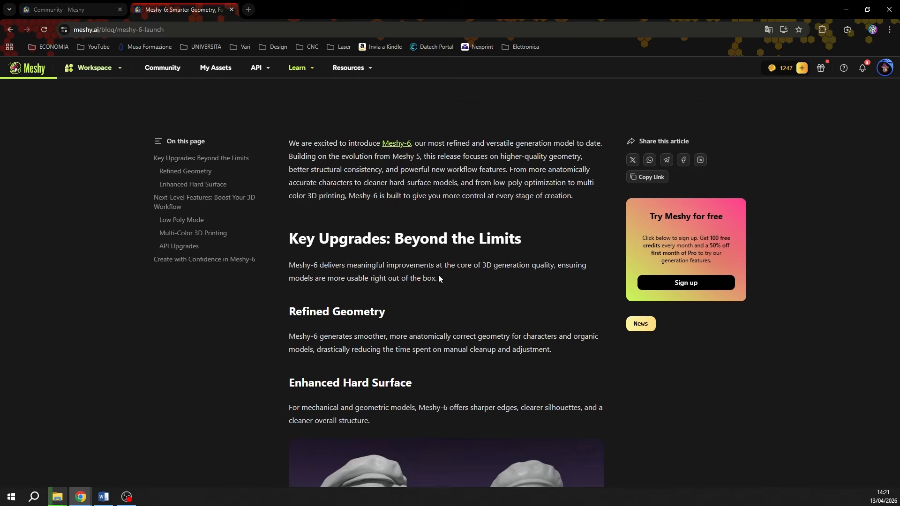
{"action": "left_click_drag", "start_coordinate": [387, 187], "coordinate": [290, 189]}
{"action": "left_click_drag", "start_coordinate": [289, 258], "coordinate": [412, 255]}
{"action": "scroll", "coordinate": [412, 256], "scroll_direction": "down", "scroll_amount": 1}
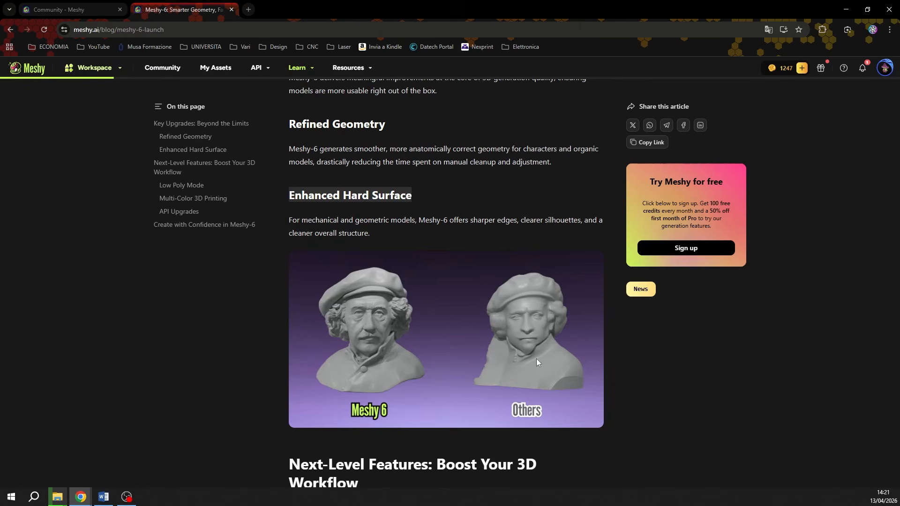
{"action": "scroll", "coordinate": [460, 390], "scroll_direction": "down", "scroll_amount": 5}
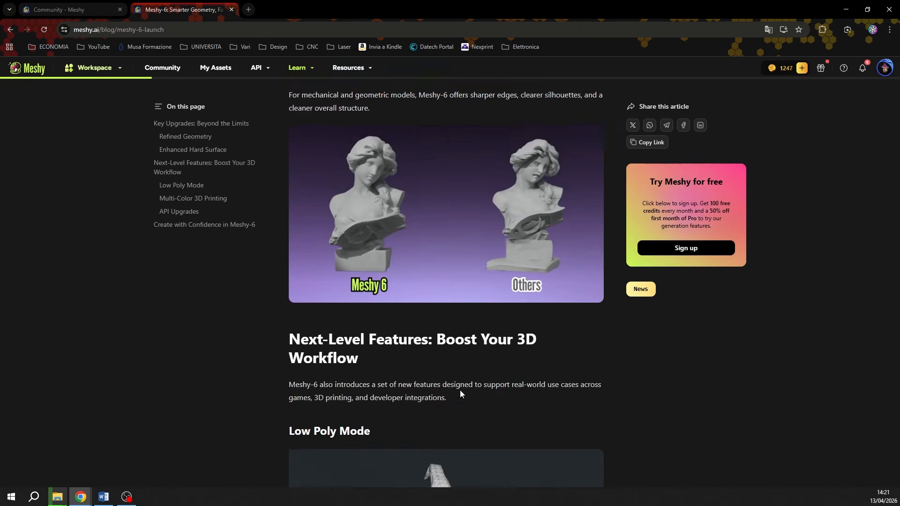
{"action": "scroll", "coordinate": [390, 368], "scroll_direction": "down", "scroll_amount": 1}
{"action": "left_click_drag", "start_coordinate": [371, 244], "coordinate": [289, 244]}
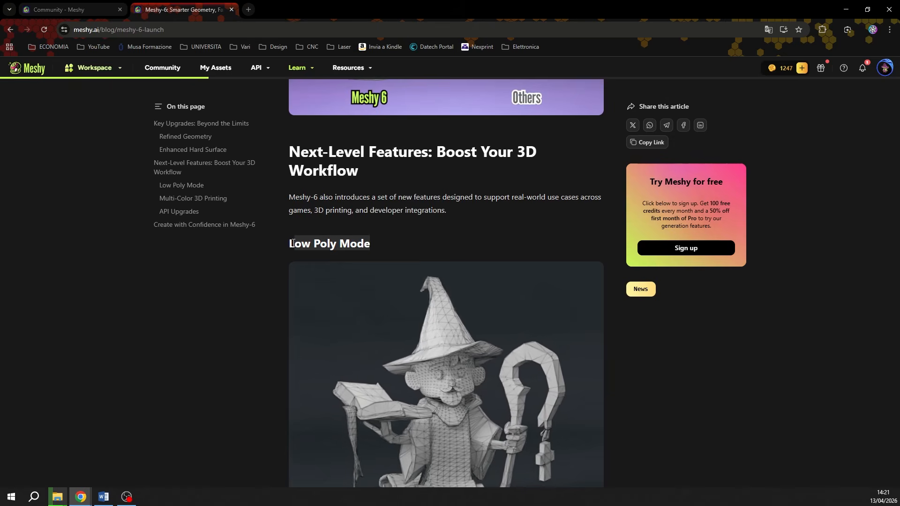
{"action": "scroll", "coordinate": [291, 244], "scroll_direction": "down", "scroll_amount": 2}
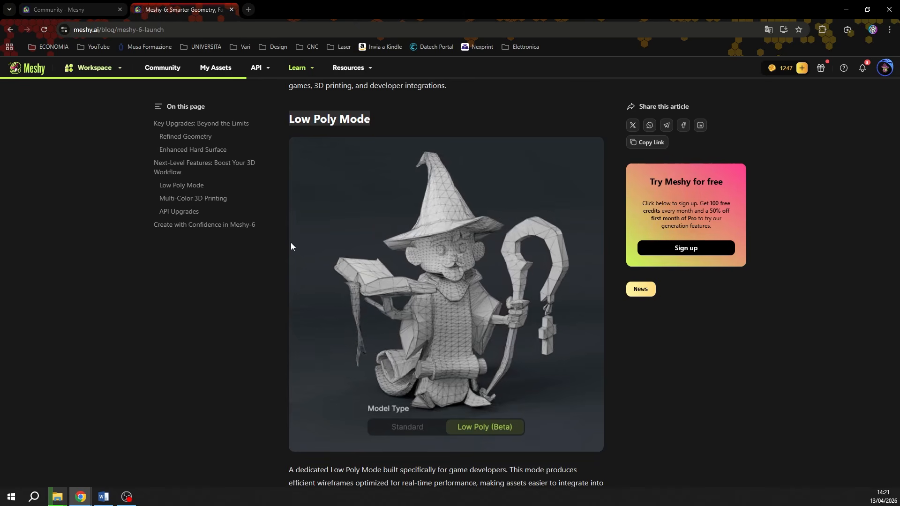
{"action": "scroll", "coordinate": [291, 243], "scroll_direction": "down", "scroll_amount": 7}
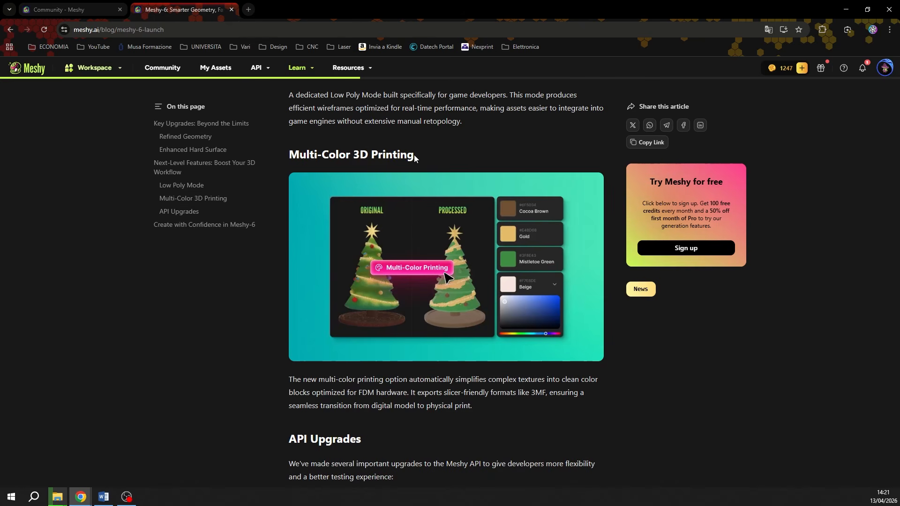
{"action": "left_click_drag", "start_coordinate": [415, 155], "coordinate": [277, 154]}
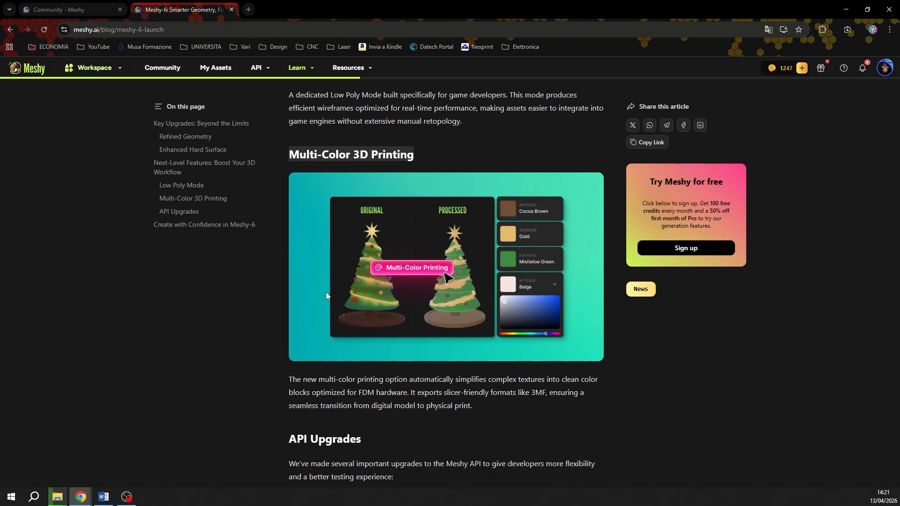
{"action": "scroll", "coordinate": [326, 295], "scroll_direction": "down", "scroll_amount": 6}
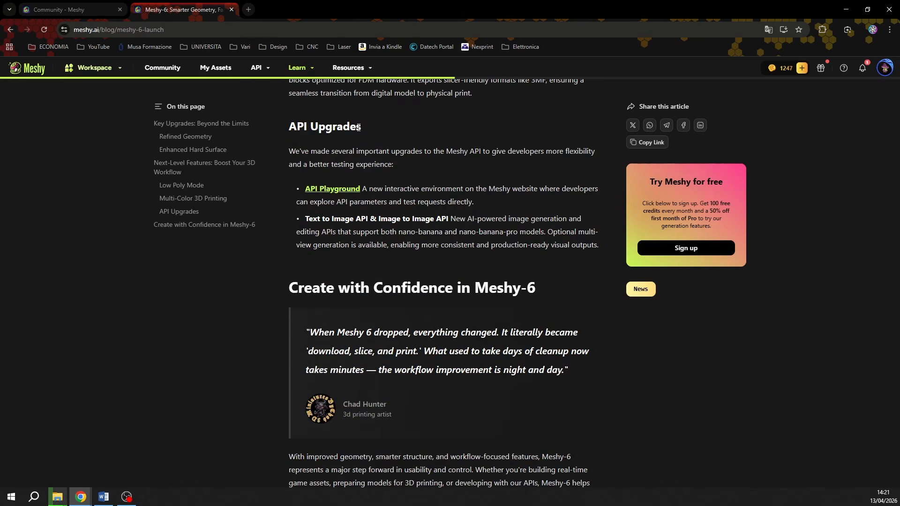
{"action": "left_click_drag", "start_coordinate": [360, 125], "coordinate": [287, 127]}
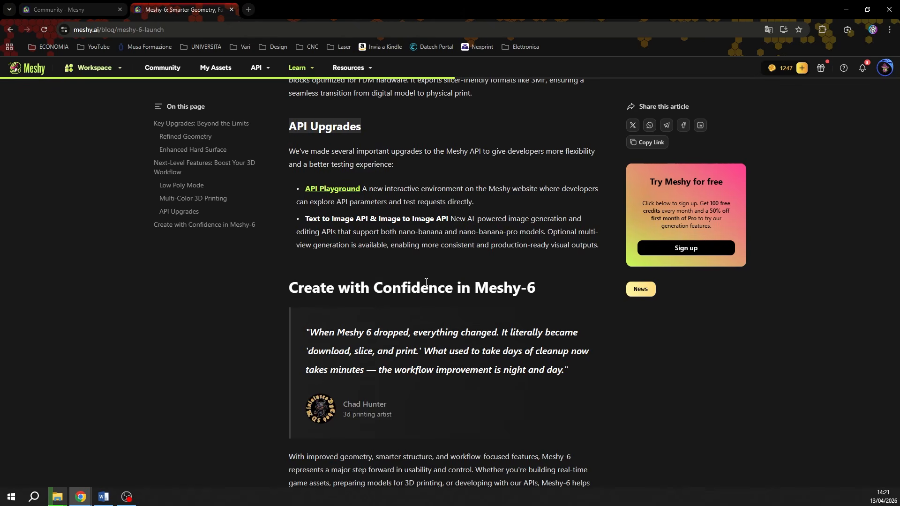
{"action": "scroll", "coordinate": [426, 281], "scroll_direction": "down", "scroll_amount": 8}
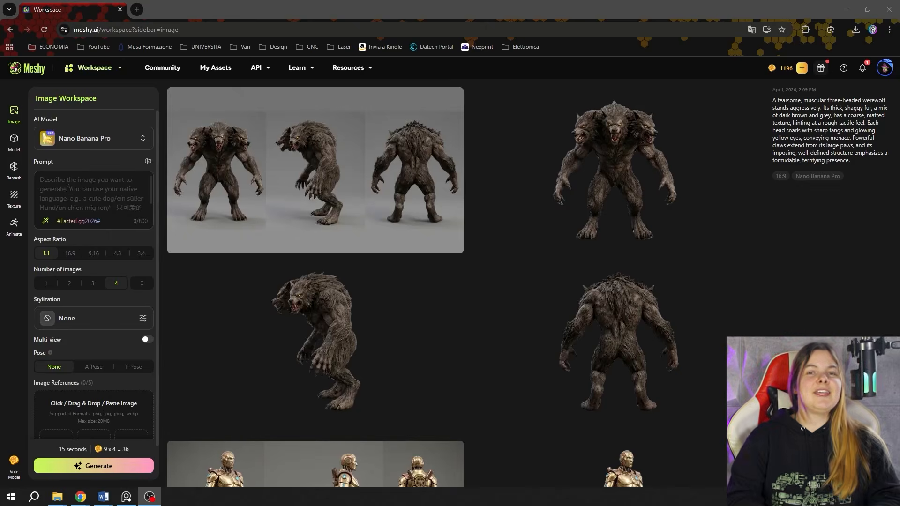
- Enter "Steampunk vampyre" as the prompt in the Image Workspace
{"action": "left_click", "coordinate": [68, 188]}
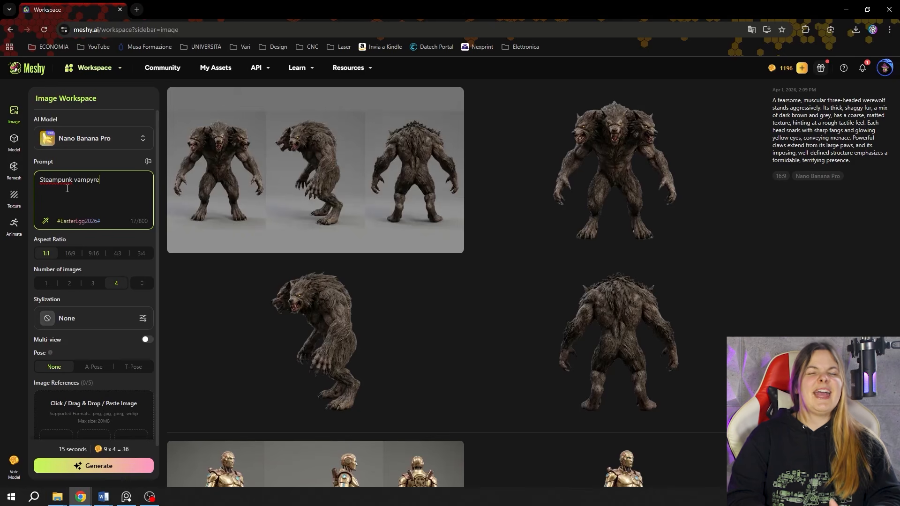
{"action": "left_click_drag", "start_coordinate": [106, 185], "coordinate": [43, 187]}
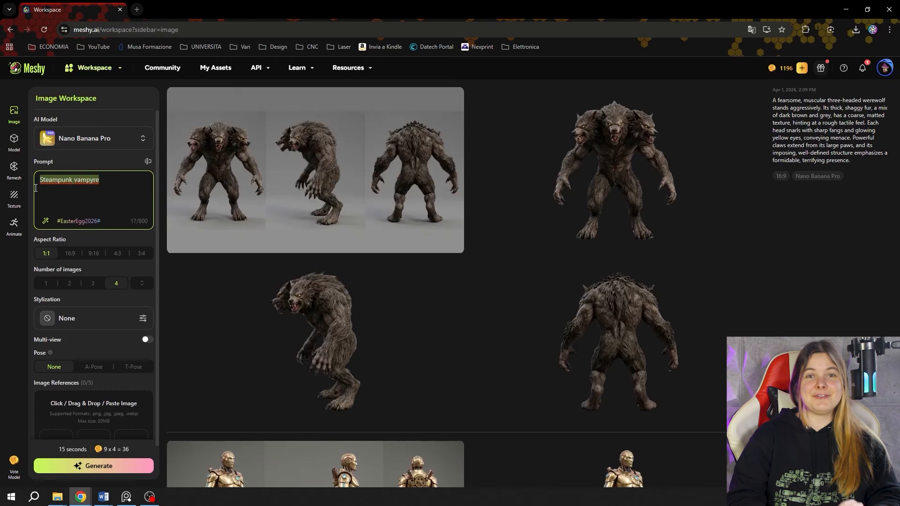
{"action": "left_click", "coordinate": [117, 188]}
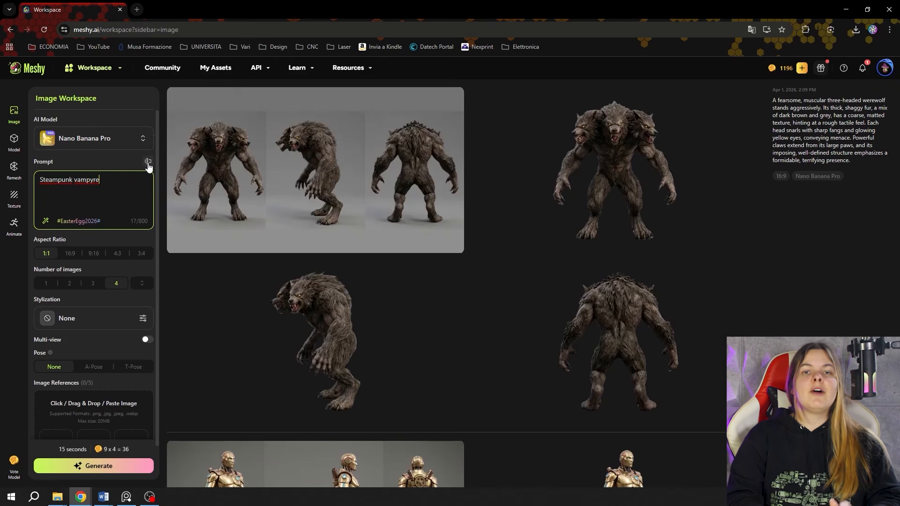
- Start a new Image Helper conversation and request descriptions for "Steampunk vampyre"
{"action": "left_click", "coordinate": [148, 162]}
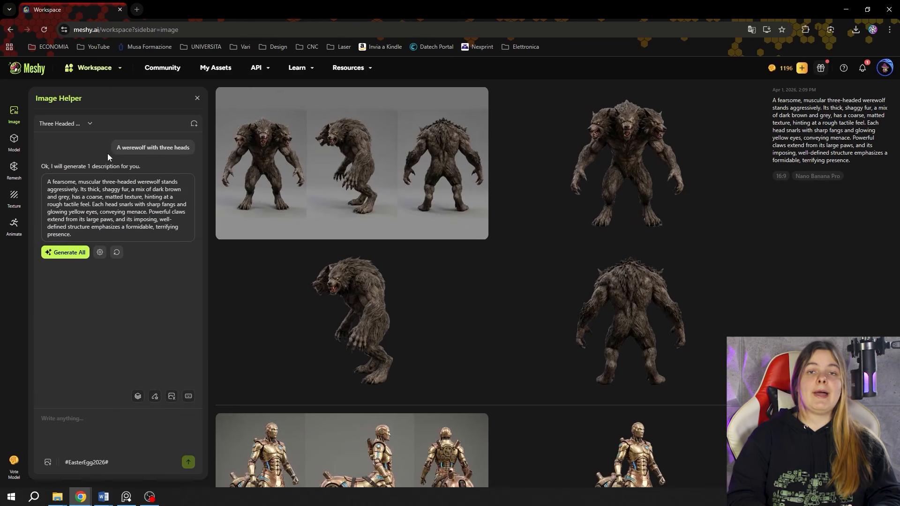
{"action": "left_click", "coordinate": [193, 125]}
{"action": "left_click", "coordinate": [70, 419]}
{"action": "type", "text": "Steampunk Vampyre"}
{"action": "left_click", "coordinate": [188, 462]}
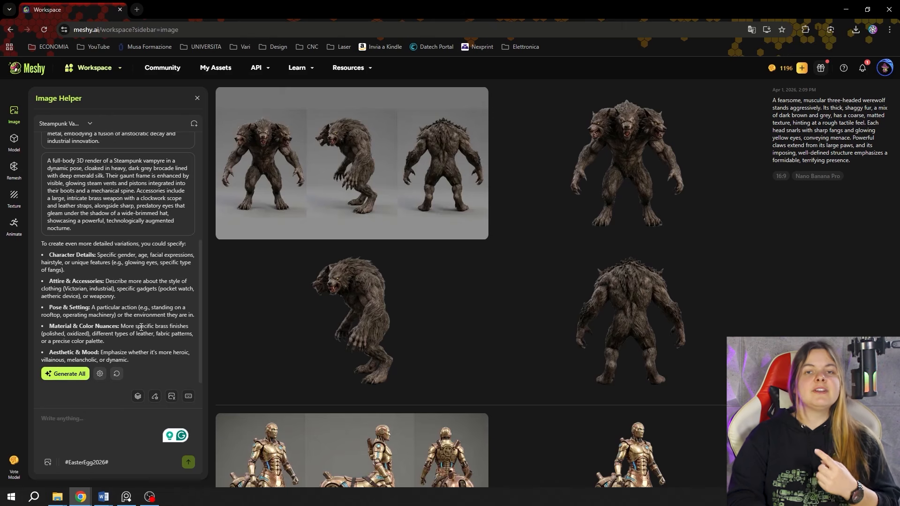
- Expand the first suggested description, the slender aristocratic vampyre in a crimson velvet coat, and copy its prompt
{"action": "scroll", "coordinate": [141, 326], "scroll_direction": "up", "scroll_amount": 4}
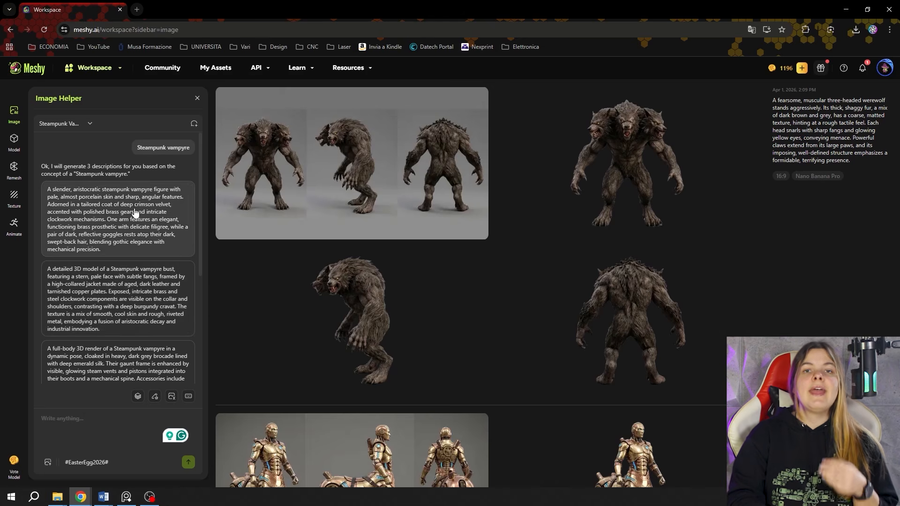
{"action": "left_click", "coordinate": [131, 244]}
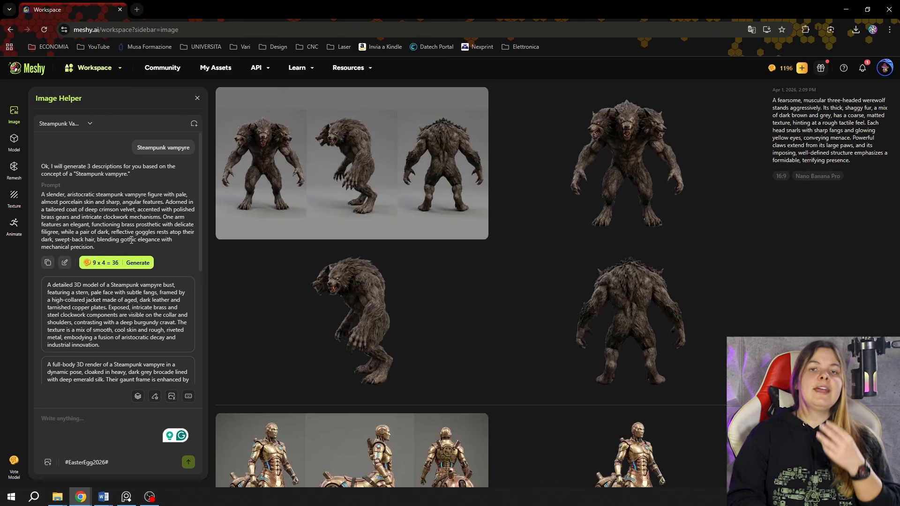
{"action": "left_click", "coordinate": [49, 264]}
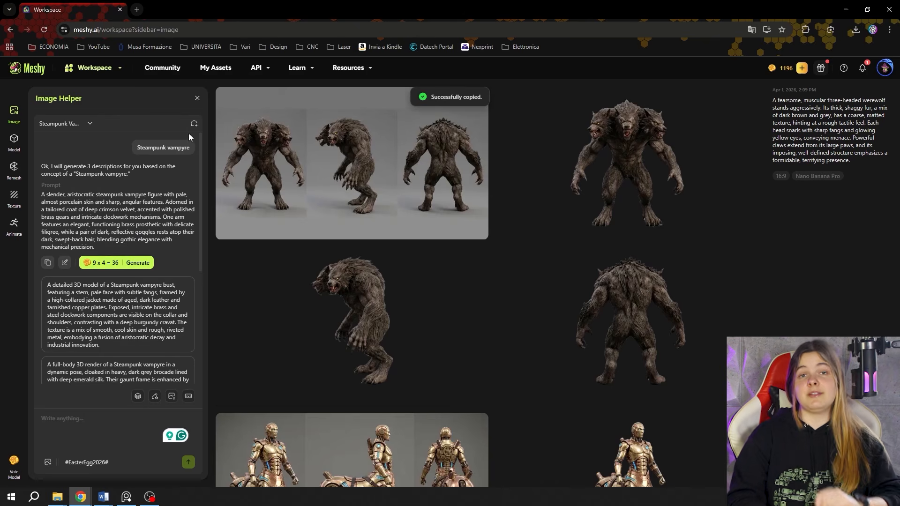
- Return to the Image Workspace and replace the short prompt with the copied vampyre description
{"action": "left_click", "coordinate": [11, 149]}
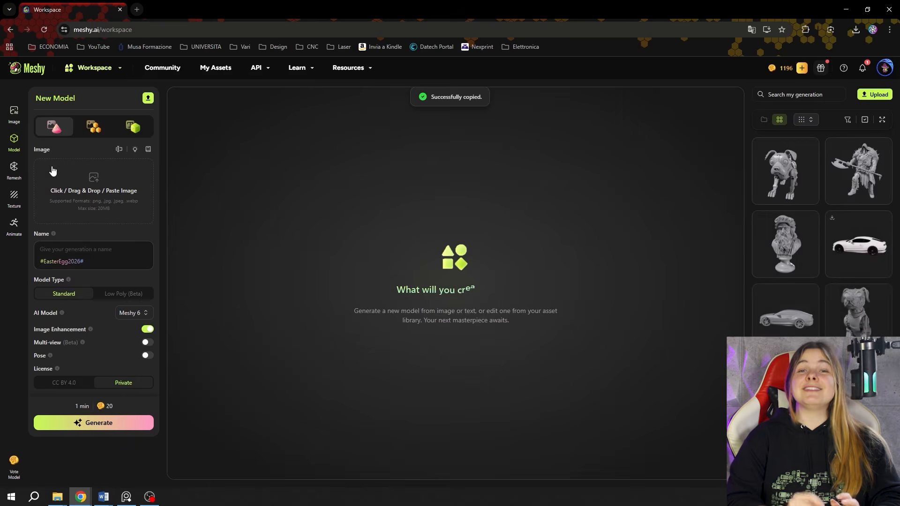
{"action": "left_click", "coordinate": [12, 117]}
{"action": "left_click_drag", "start_coordinate": [100, 180], "coordinate": [40, 180]}
{"action": "right_click", "coordinate": [51, 184]}
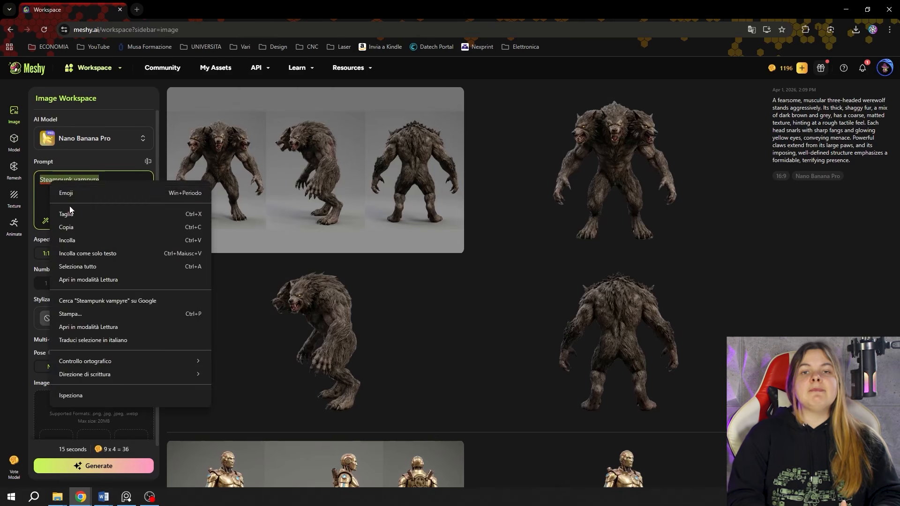
{"action": "left_click", "coordinate": [72, 240]}
- Set the number of images to 1, enable Multi-view and generate the vampyre images
{"action": "scroll", "coordinate": [72, 240], "scroll_direction": "down", "scroll_amount": 1}
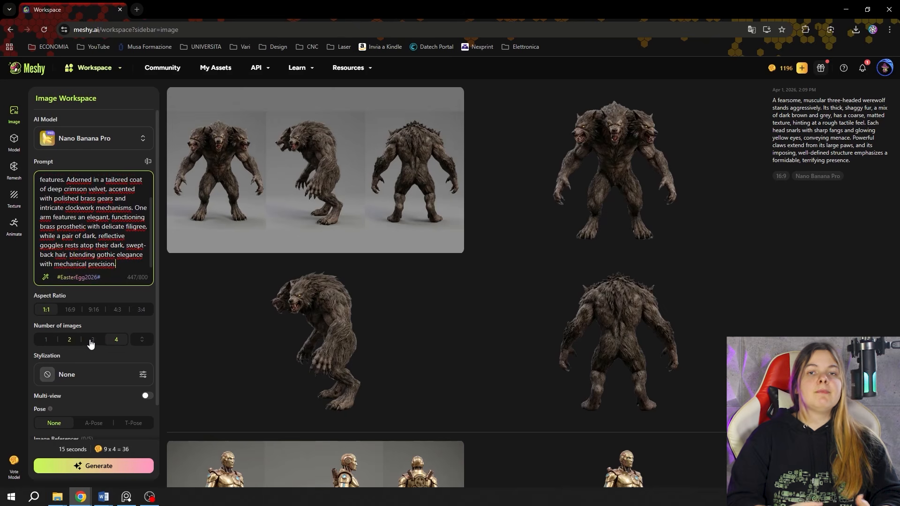
{"action": "left_click", "coordinate": [49, 338]}
{"action": "scroll", "coordinate": [54, 329], "scroll_direction": "down", "scroll_amount": 2}
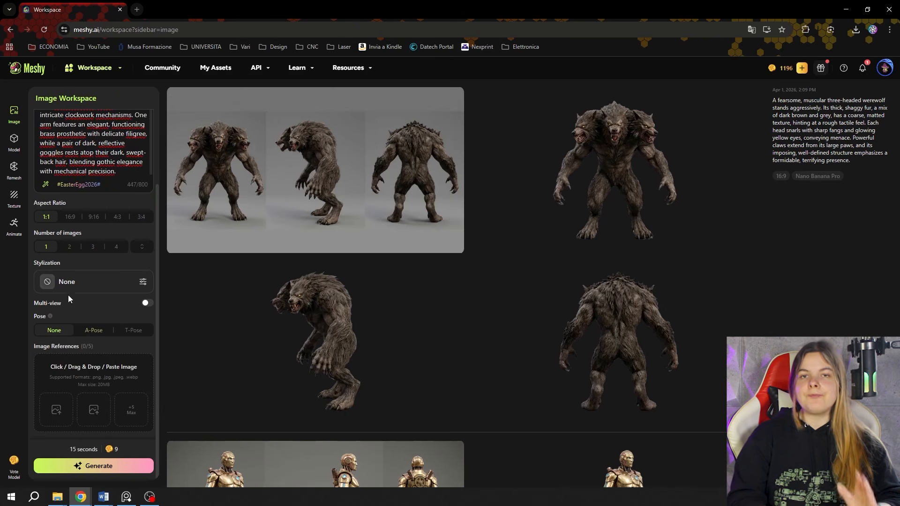
{"action": "left_click", "coordinate": [146, 304]}
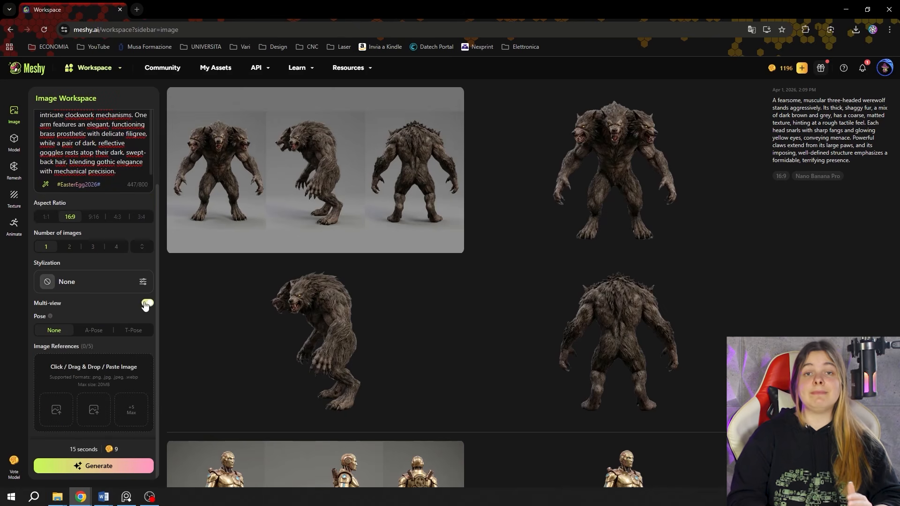
{"action": "left_click", "coordinate": [99, 466]}
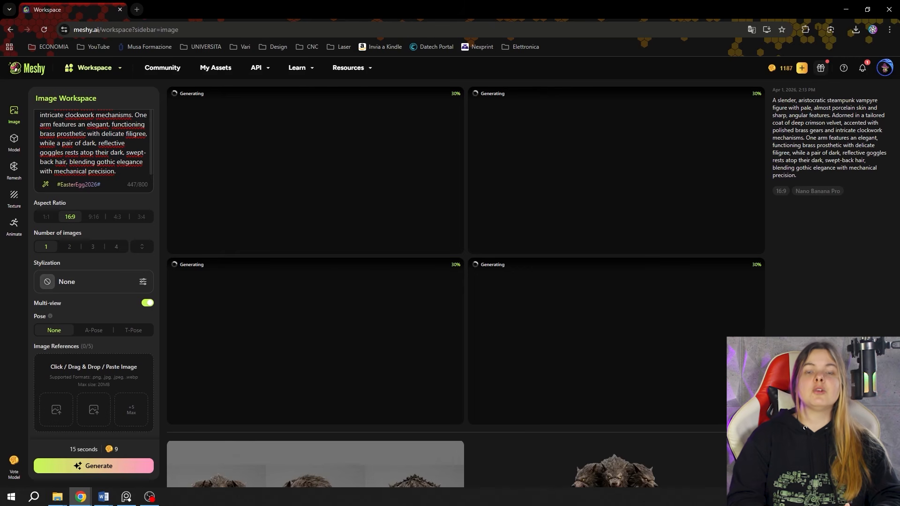
- Download the side-view image of the generated vampyre
{"action": "left_click", "coordinate": [81, 497]}
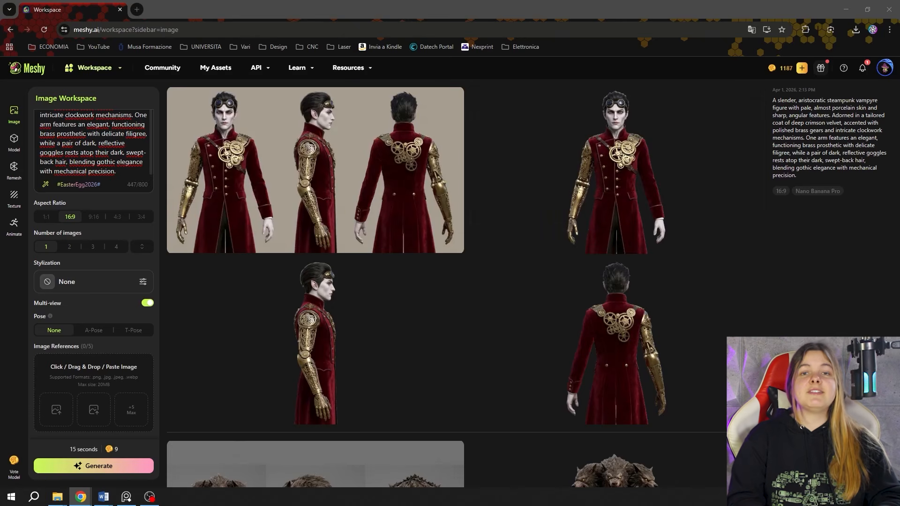
{"action": "mouse_move", "coordinate": [650, 365]}
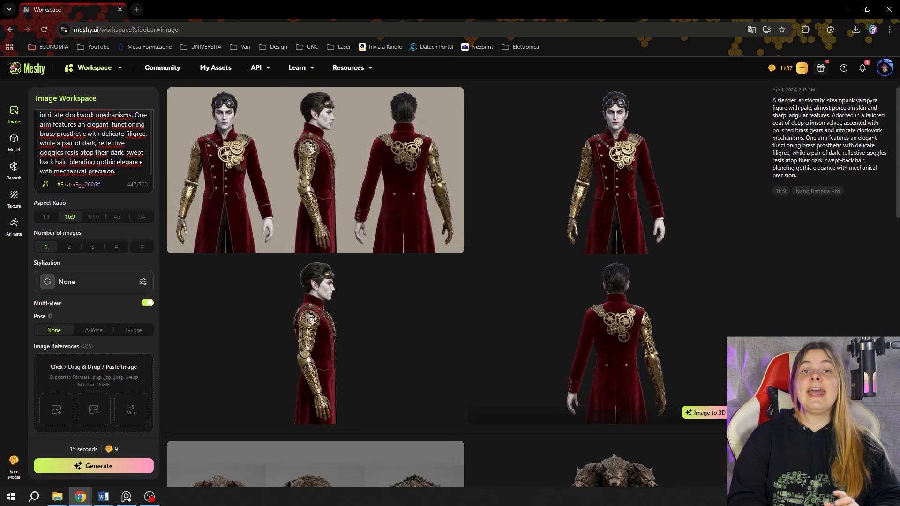
{"action": "left_click", "coordinate": [452, 413]}
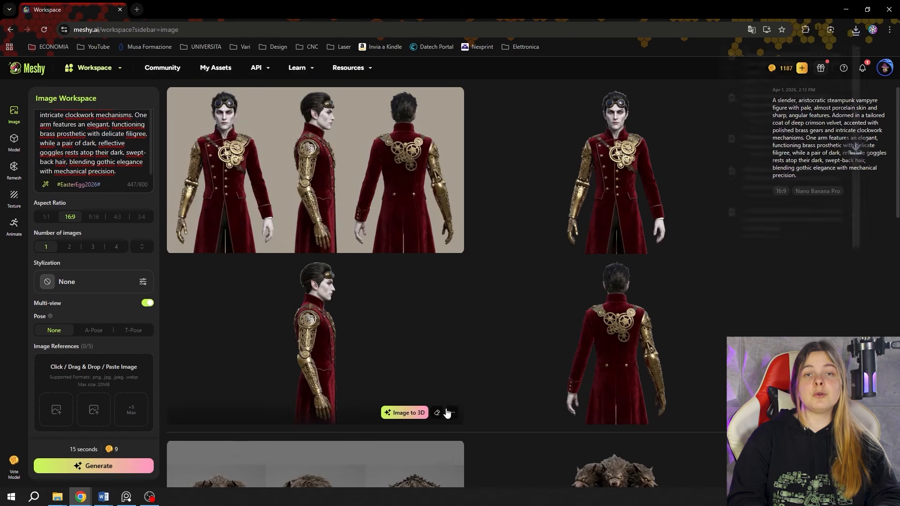
{"action": "left_click", "coordinate": [452, 413]}
{"action": "left_click", "coordinate": [464, 446]}
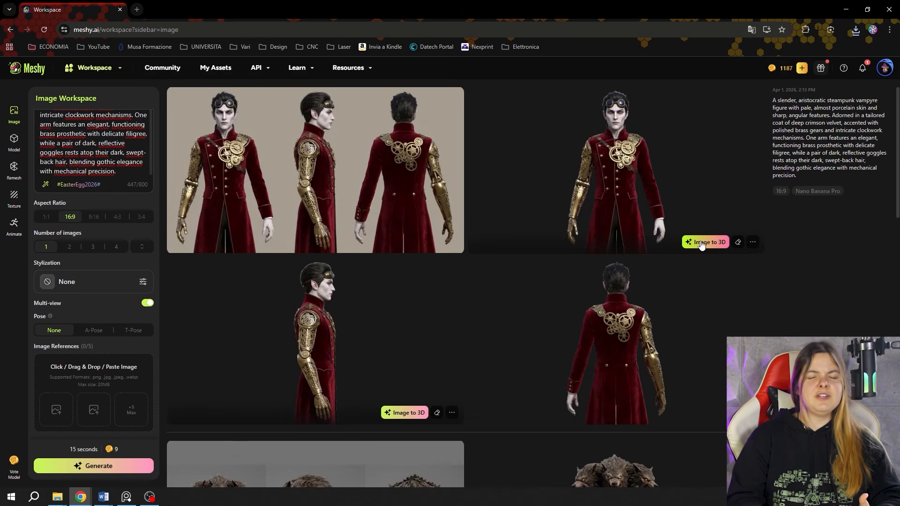
- Send the front-view vampyre image to Image to 3D and name the new model "The Clockwork Vampyre"
{"action": "left_click", "coordinate": [710, 242]}
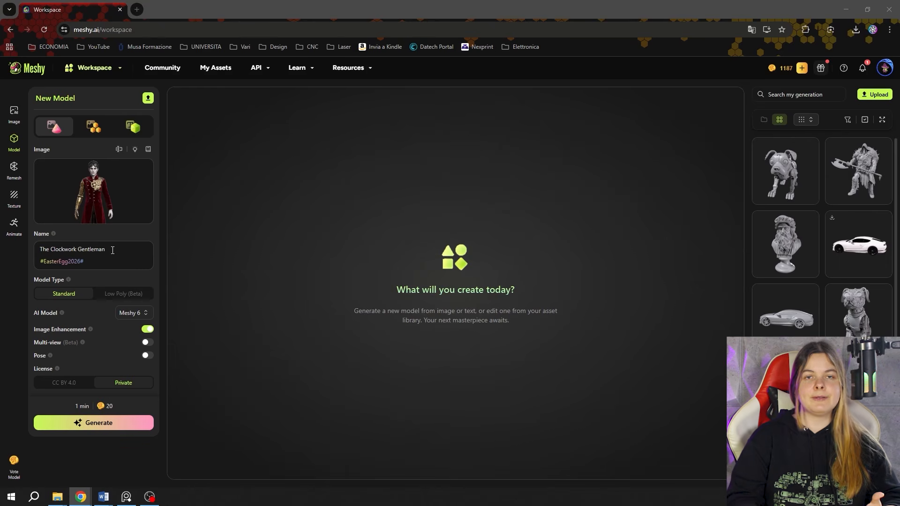
{"action": "left_click", "coordinate": [90, 249]}
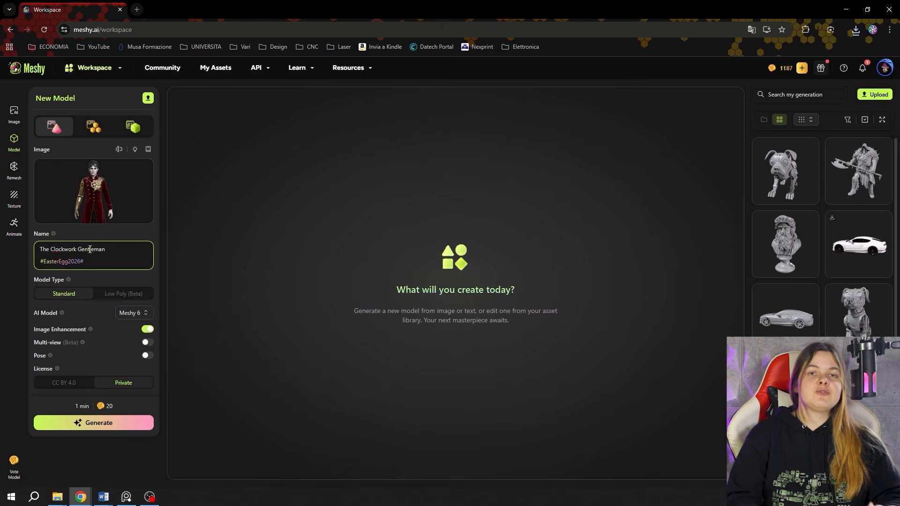
{"action": "double_click", "coordinate": [90, 249]}
{"action": "type", "text": "Vampyre"}
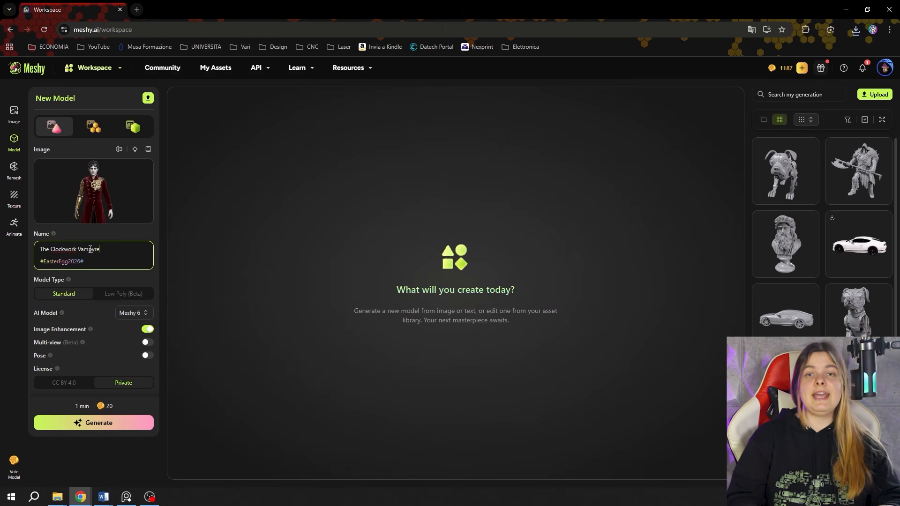
- Enable a custom pose, upload the standing caped-figure reference image, generate the pose and send it to Custom Pose
{"action": "left_click", "coordinate": [149, 359]}
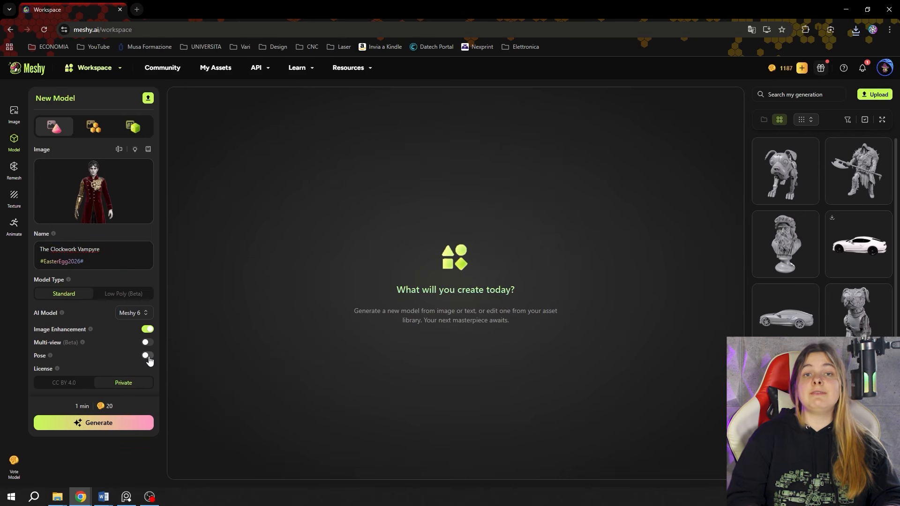
{"action": "left_click", "coordinate": [134, 370]}
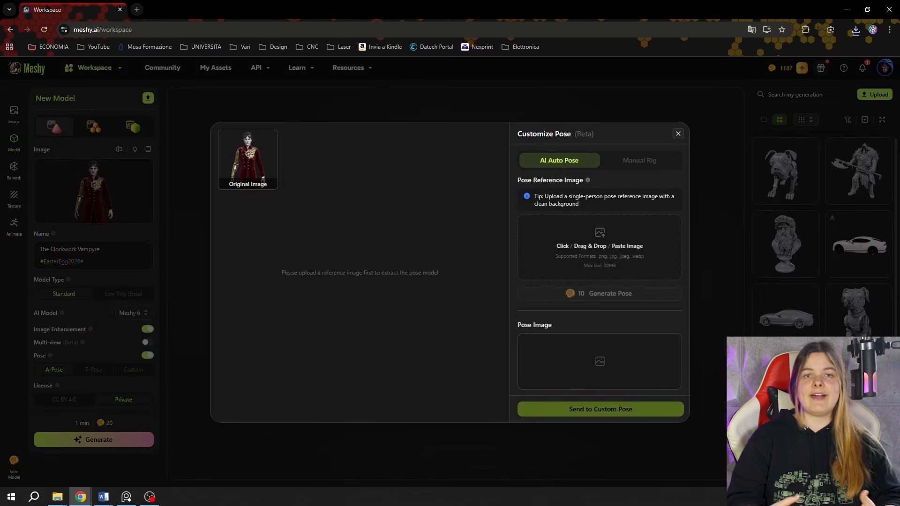
{"action": "left_click_drag", "start_coordinate": [559, 260], "coordinate": [609, 255]}
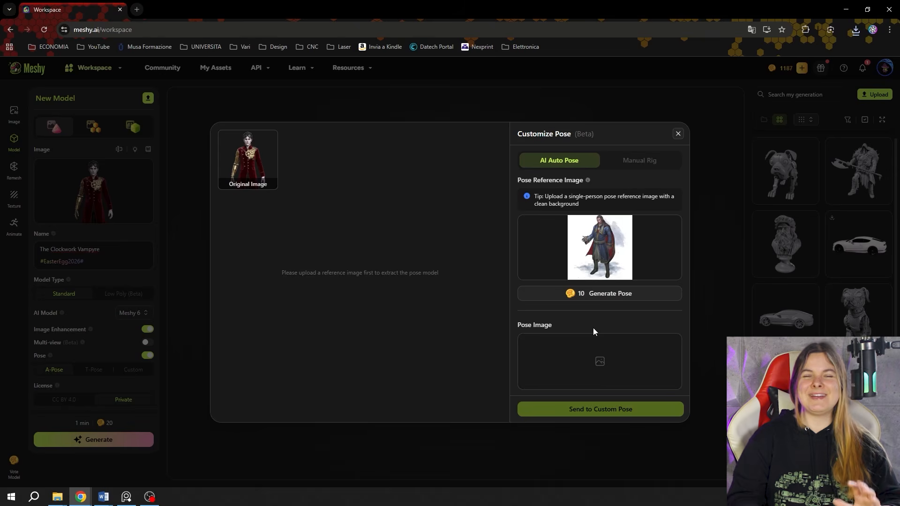
{"action": "left_click", "coordinate": [595, 297]}
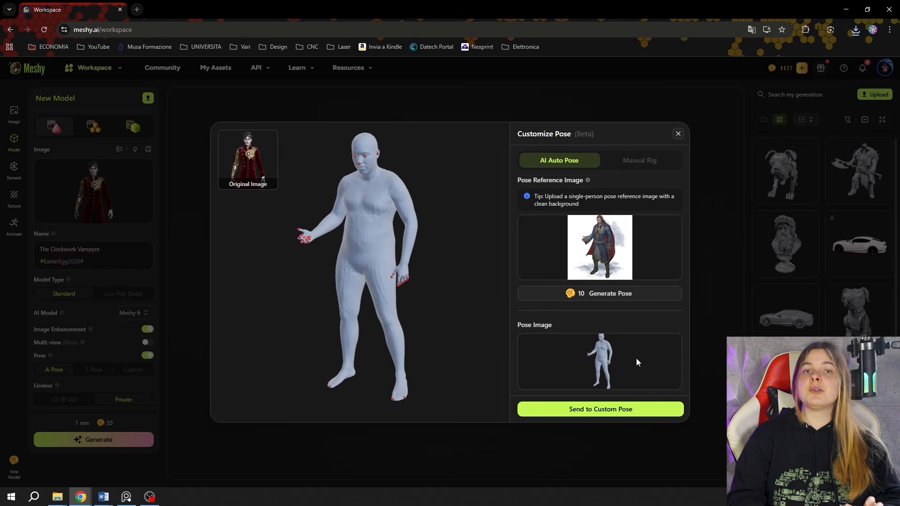
{"action": "left_click", "coordinate": [621, 411]}
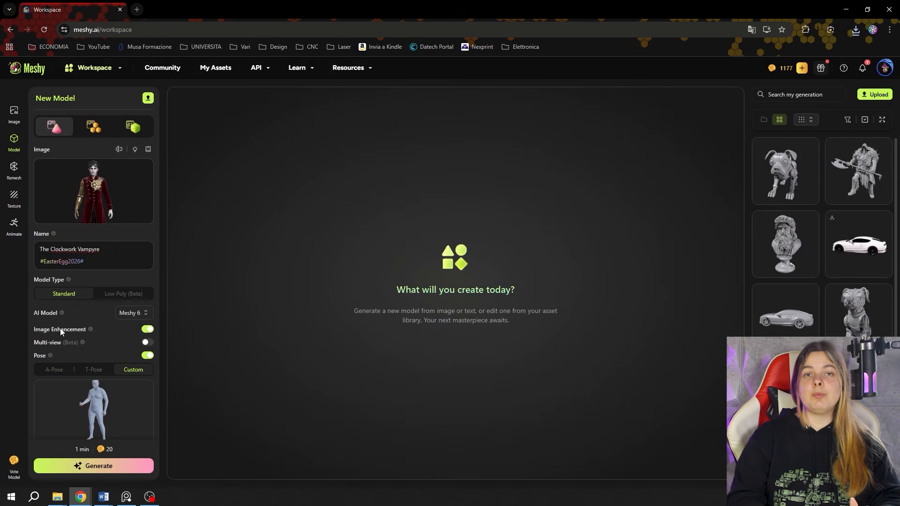
- Enable Multi-view for the new model and add the side-view and back-view vampyre images
{"action": "scroll", "coordinate": [110, 335], "scroll_direction": "down", "scroll_amount": 1}
{"action": "scroll", "coordinate": [110, 335], "scroll_direction": "down", "scroll_amount": 1}
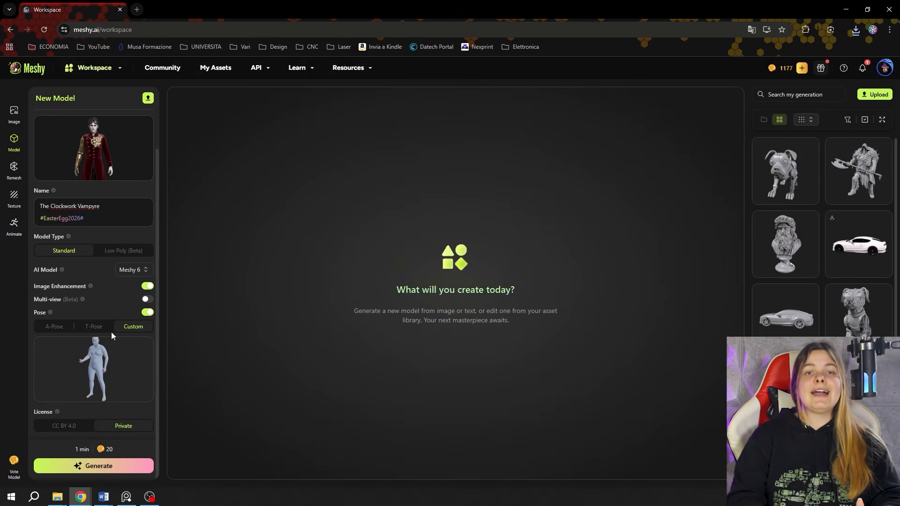
{"action": "left_click", "coordinate": [148, 300]}
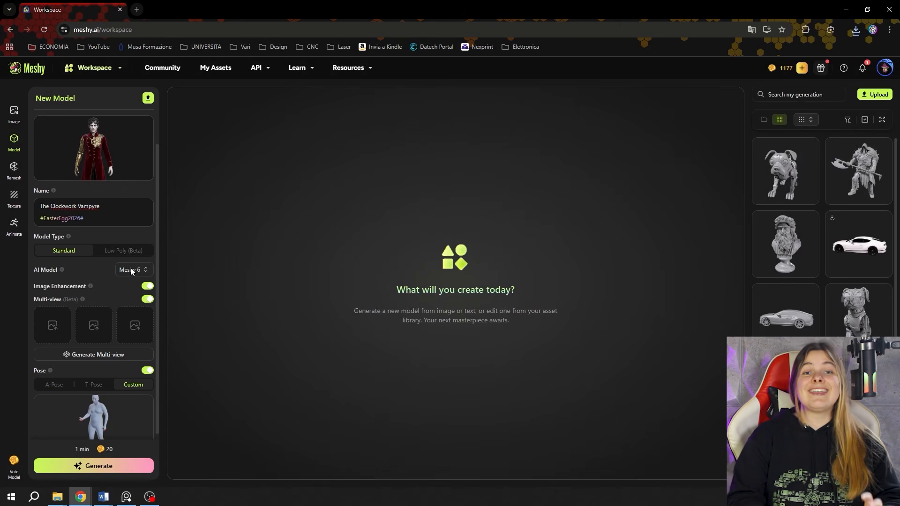
{"action": "left_click_drag", "start_coordinate": [126, 303], "coordinate": [53, 324]}
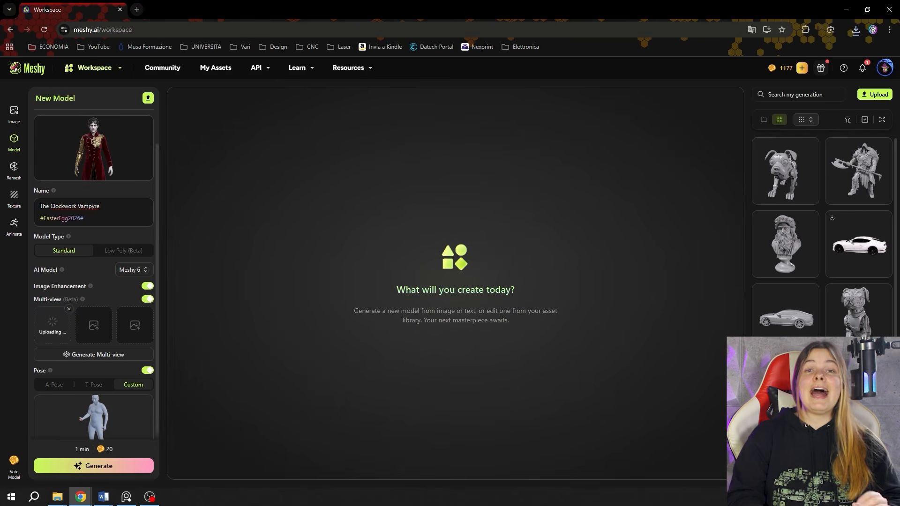
{"action": "left_click_drag", "start_coordinate": [0, 305], "coordinate": [87, 330]}
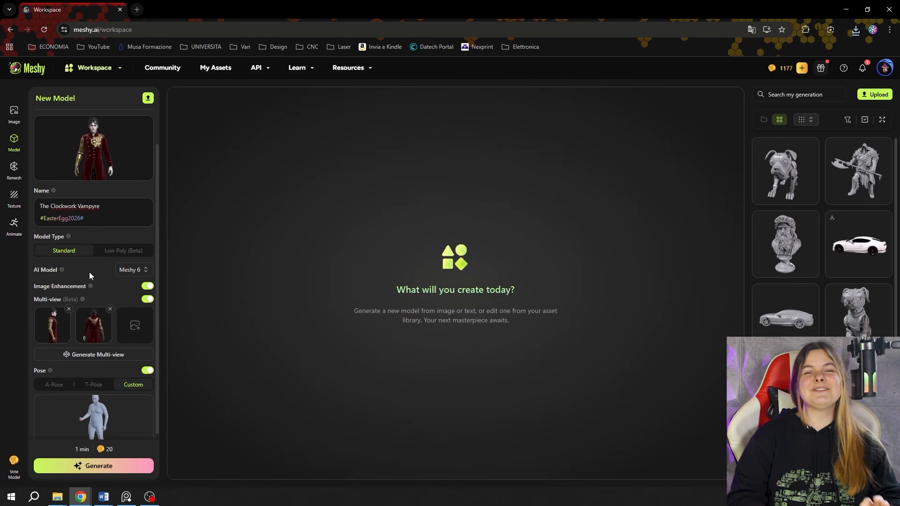
- Check the available AI models, keep Meshy 6 and generate the 3D vampyre model
{"action": "left_click", "coordinate": [127, 270]}
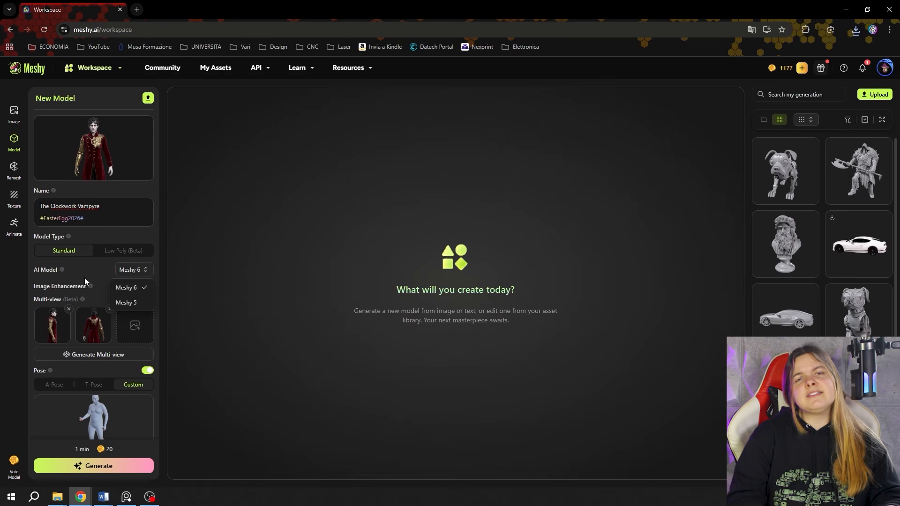
{"action": "left_click", "coordinate": [63, 270]}
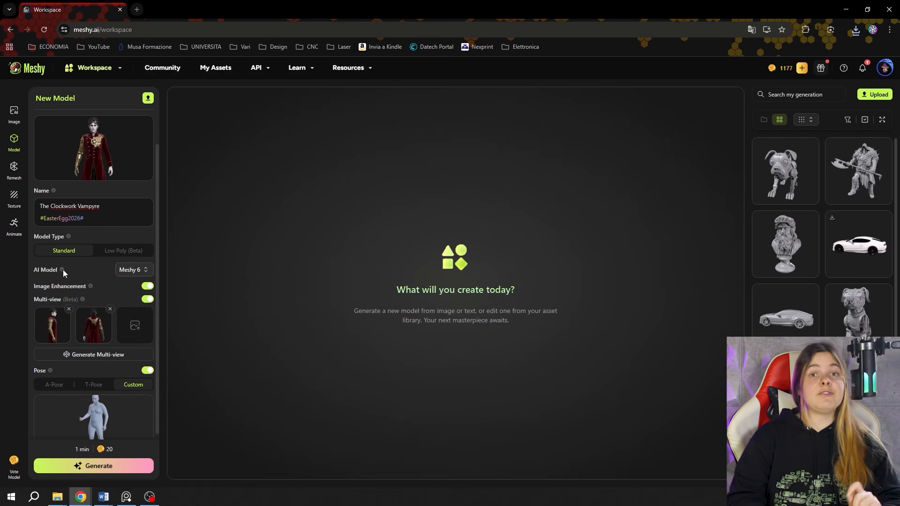
{"action": "mouse_move", "coordinate": [61, 270]}
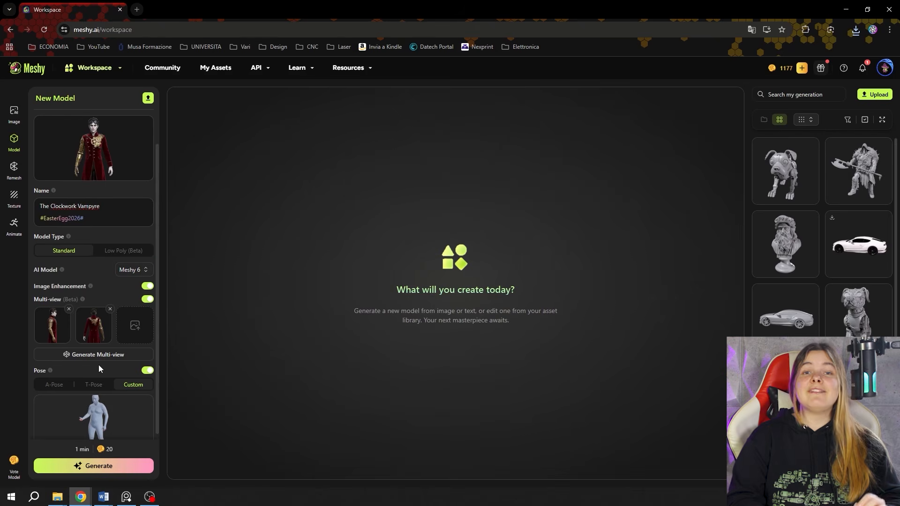
{"action": "left_click", "coordinate": [92, 469]}
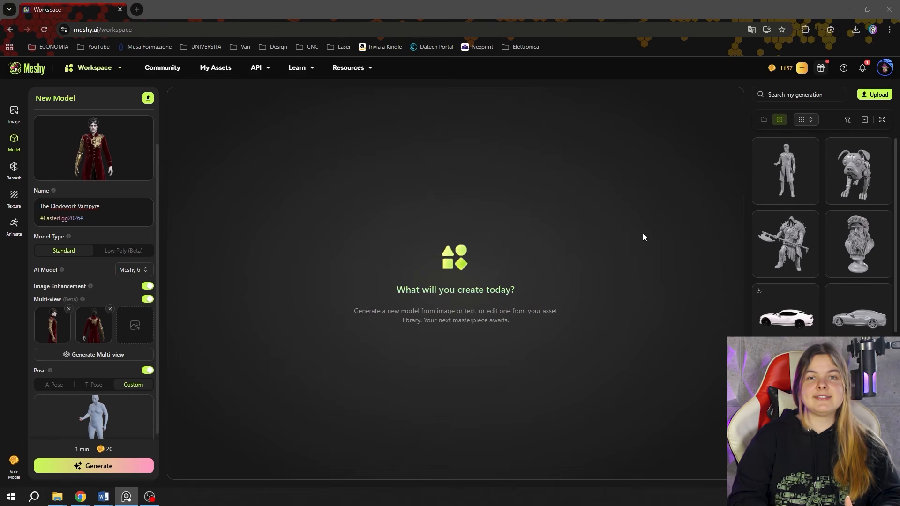
- Open the newly generated untextured vampyre model and inspect it from all around
{"action": "left_click", "coordinate": [777, 170]}
{"action": "left_click", "coordinate": [777, 173]}
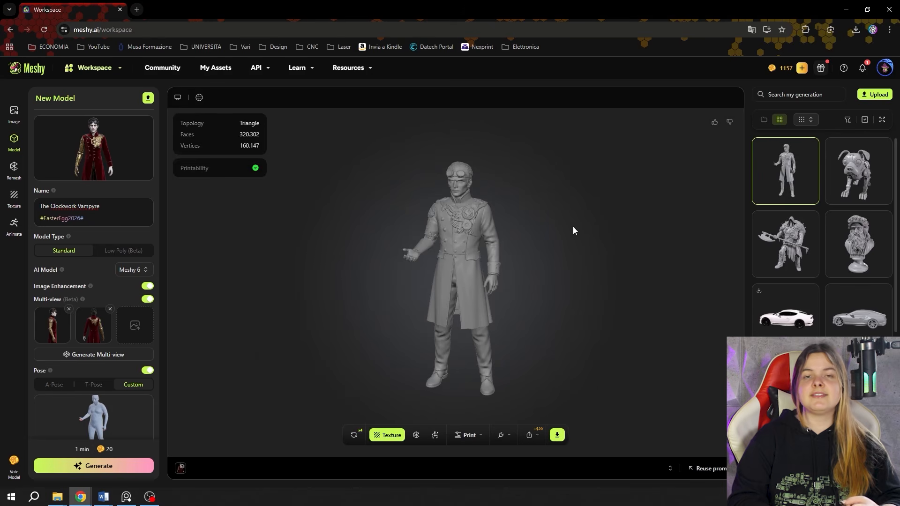
{"action": "scroll", "coordinate": [422, 251], "scroll_direction": "up", "scroll_amount": 3}
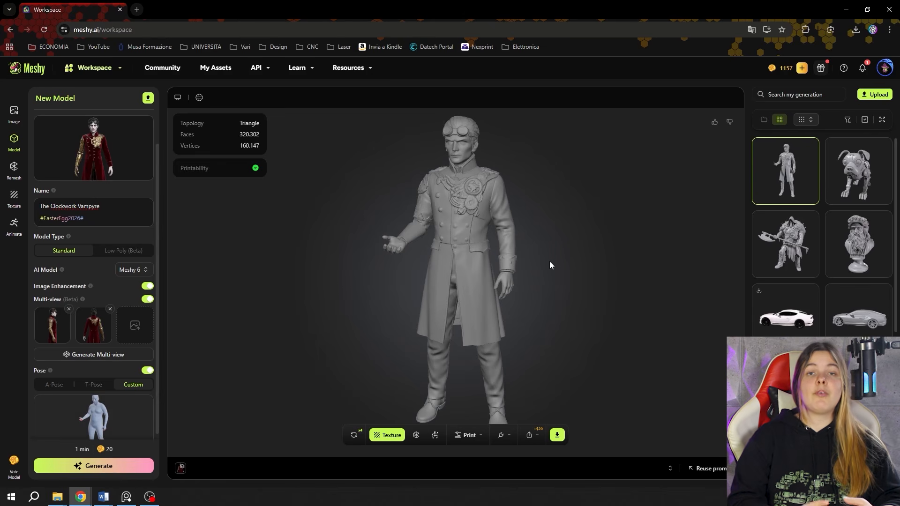
{"action": "left_click_drag", "start_coordinate": [556, 259], "coordinate": [199, 263]}
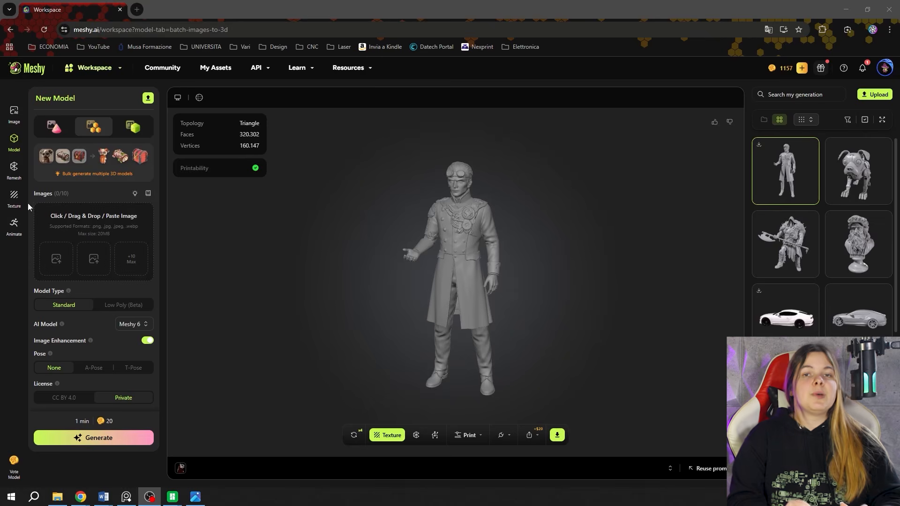
- Texture the vampyre model from its image input with Meshy 6, and open the textured result to inspect it
{"action": "left_click", "coordinate": [14, 198]}
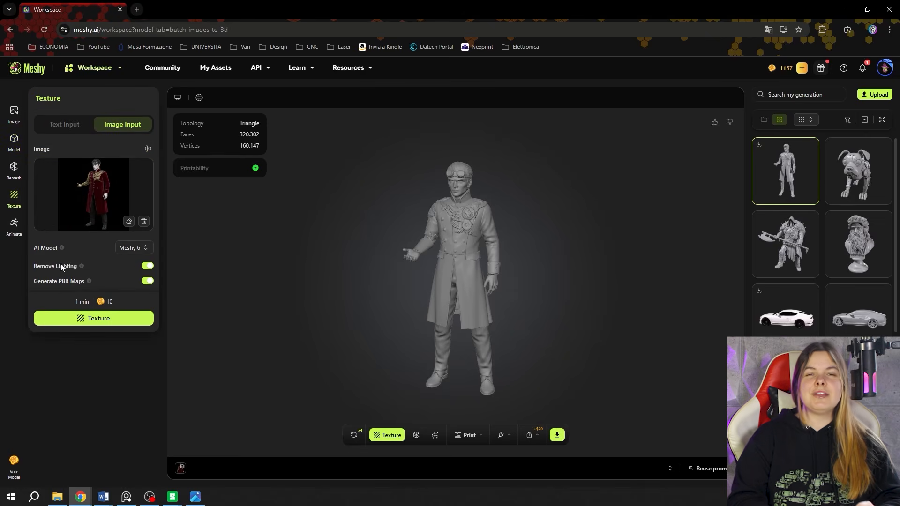
{"action": "left_click", "coordinate": [96, 319]}
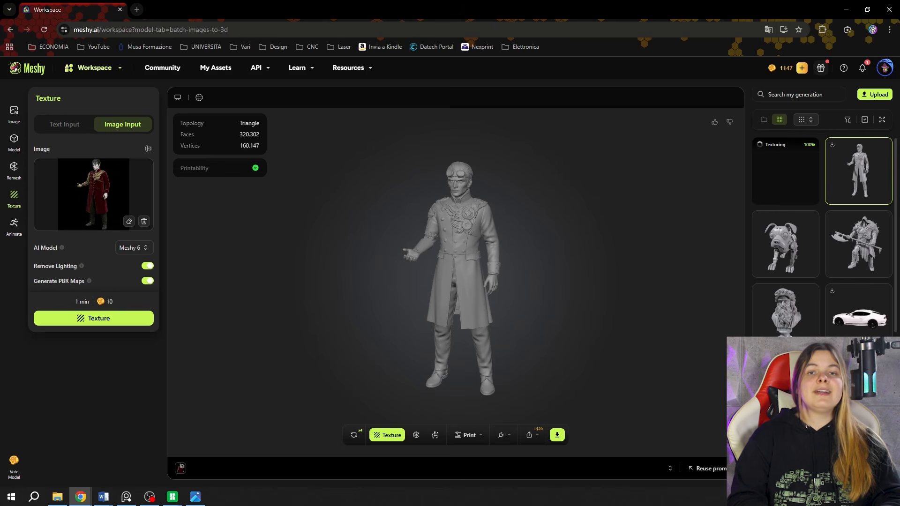
{"action": "left_click", "coordinate": [772, 164]}
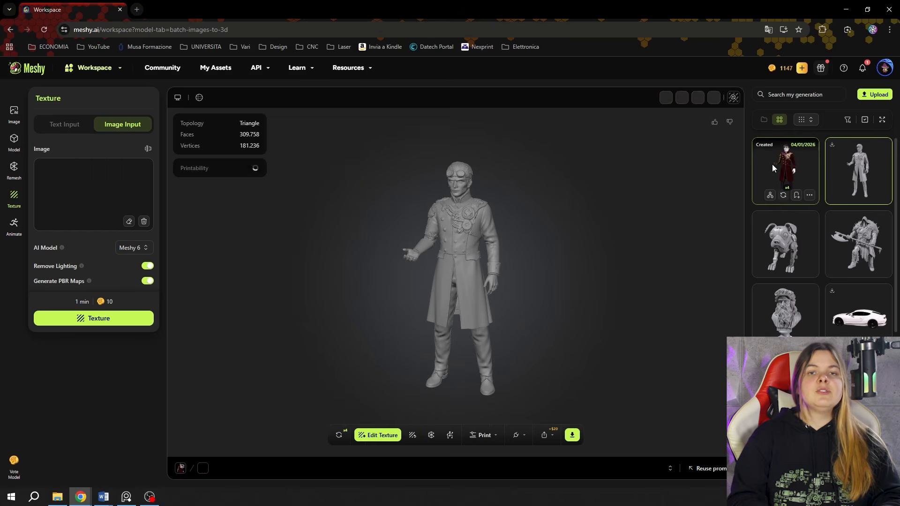
{"action": "left_click_drag", "start_coordinate": [573, 248], "coordinate": [243, 251]}
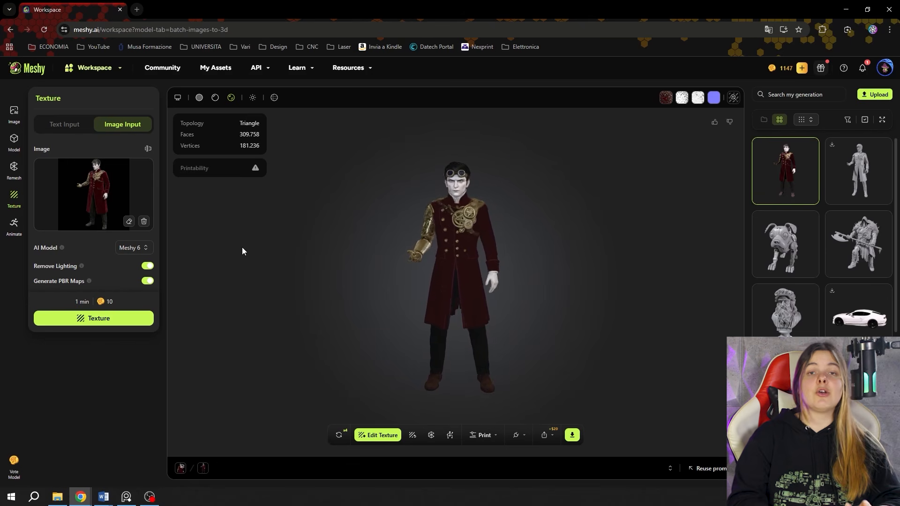
- Open Multi-Color Printing for the textured vampyre and set the dark brown filament slot to PLA Basic Black
{"action": "left_click", "coordinate": [483, 435]}
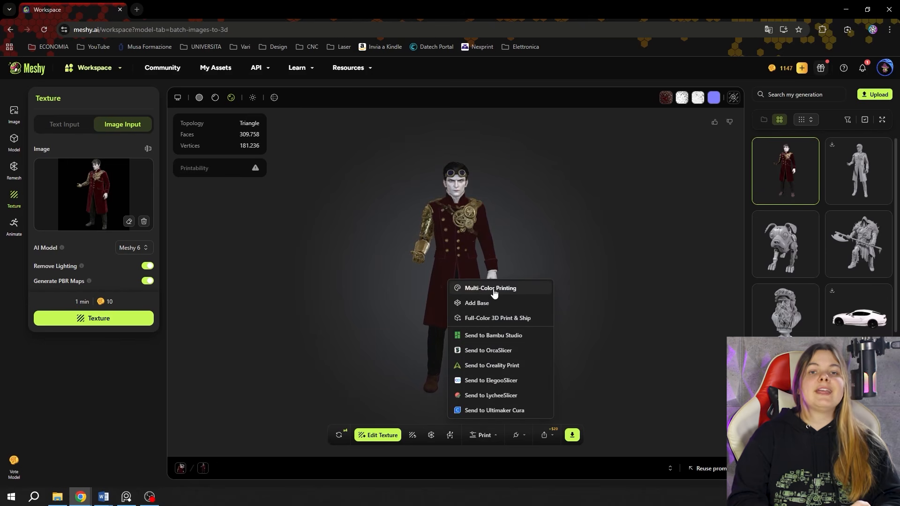
{"action": "left_click", "coordinate": [491, 290]}
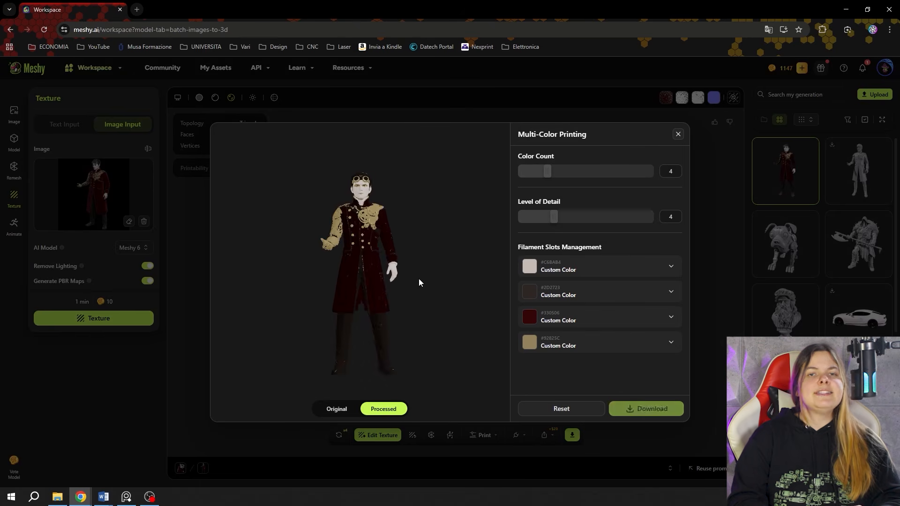
{"action": "left_click_drag", "start_coordinate": [388, 262], "coordinate": [390, 234]}
{"action": "left_click", "coordinate": [550, 292]}
{"action": "left_click", "coordinate": [620, 370]}
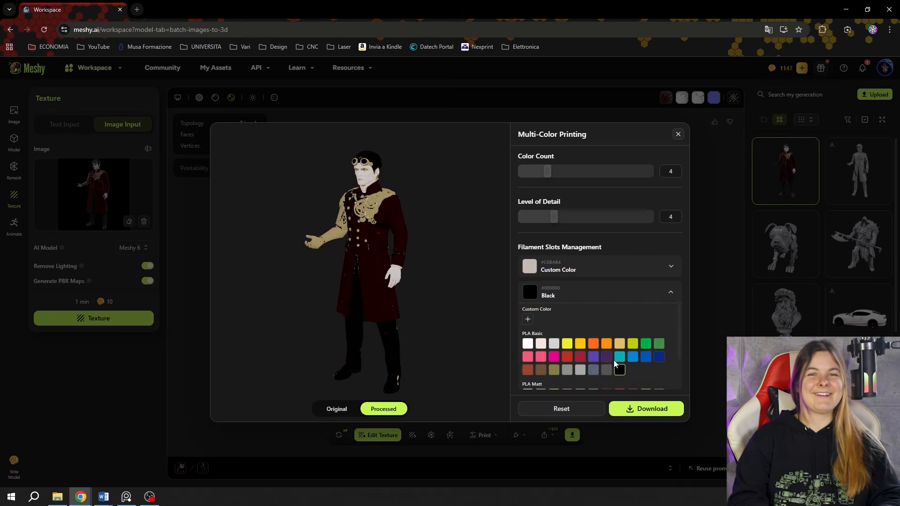
- Set the pale skin filament slot to Light Gray and the beige ornament slot to PLA Silk Gold
{"action": "left_click", "coordinate": [568, 267]}
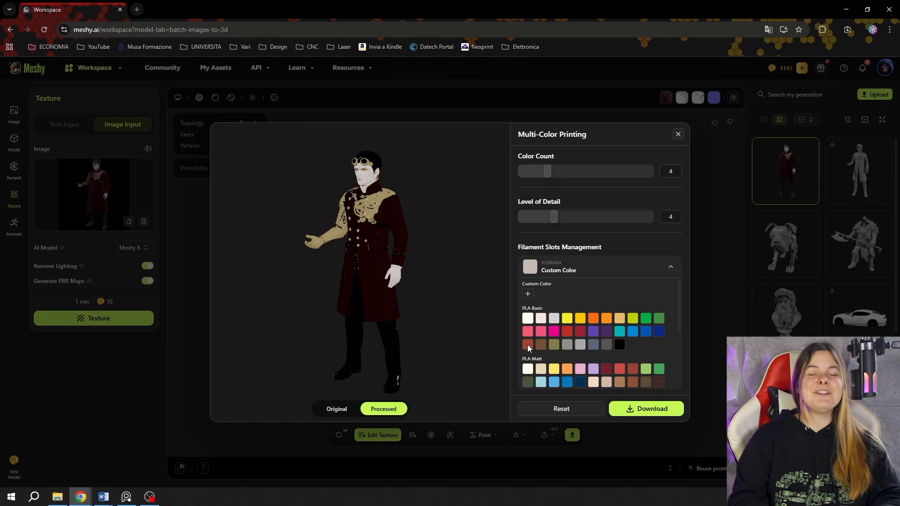
{"action": "left_click", "coordinate": [554, 319]}
{"action": "left_click", "coordinate": [585, 268]}
{"action": "left_click", "coordinate": [562, 344]}
{"action": "scroll", "coordinate": [569, 345], "scroll_direction": "down", "scroll_amount": 2}
{"action": "scroll", "coordinate": [569, 342], "scroll_direction": "down", "scroll_amount": 2}
{"action": "left_click", "coordinate": [554, 284]}
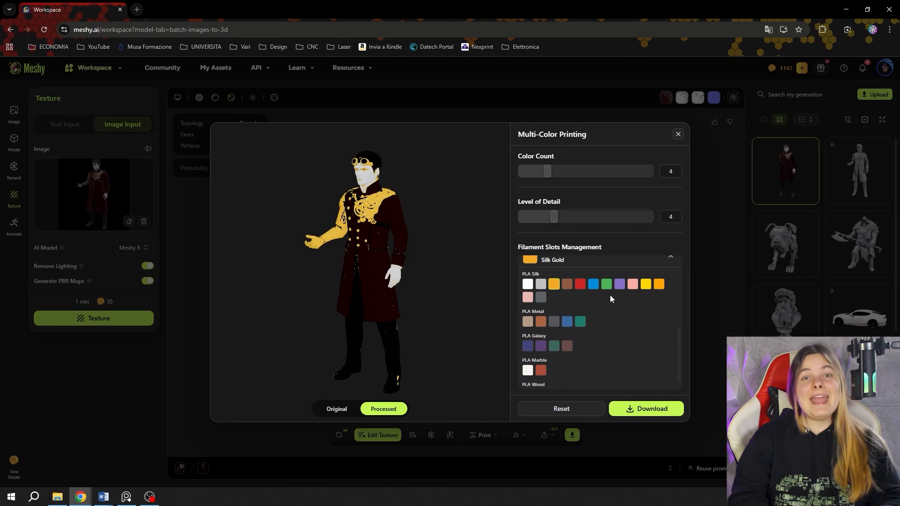
- Set the dark red coat filament slot to Maroon Red and check the recoloured model
{"action": "scroll", "coordinate": [605, 340], "scroll_direction": "up", "scroll_amount": 4}
{"action": "left_click", "coordinate": [623, 261]}
{"action": "left_click", "coordinate": [595, 322]}
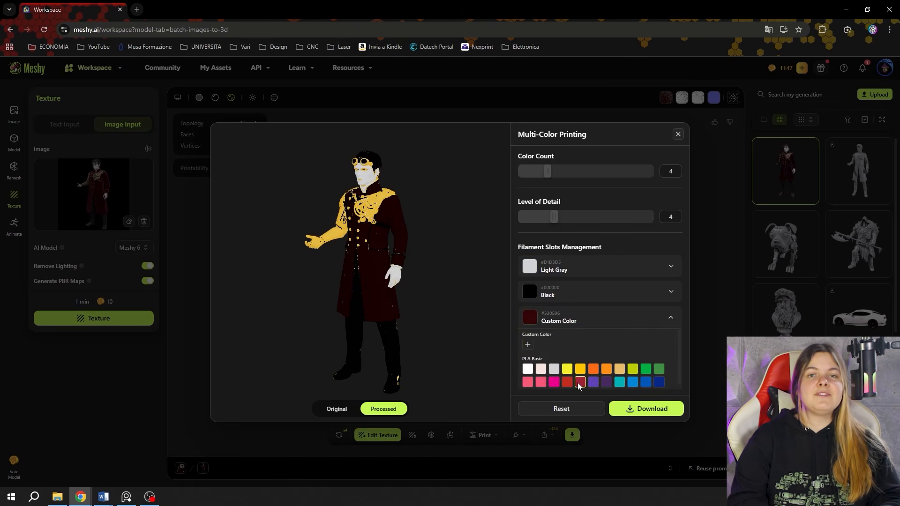
{"action": "left_click", "coordinate": [580, 370]}
{"action": "left_click", "coordinate": [603, 325]}
{"action": "left_click_drag", "start_coordinate": [450, 326], "coordinate": [424, 322]}
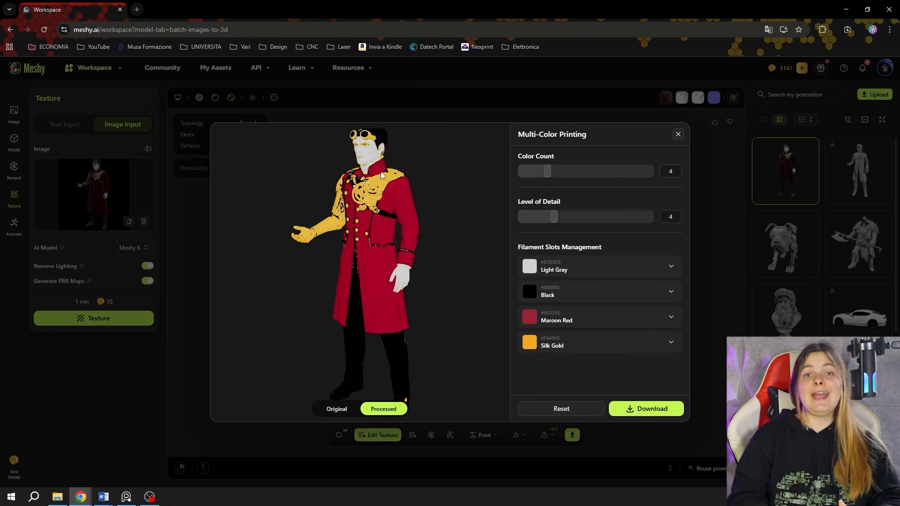
- Set the download height to 150 mm with 3mf format and send the multi-color model to Bambu Studio
{"action": "left_click", "coordinate": [624, 410]}
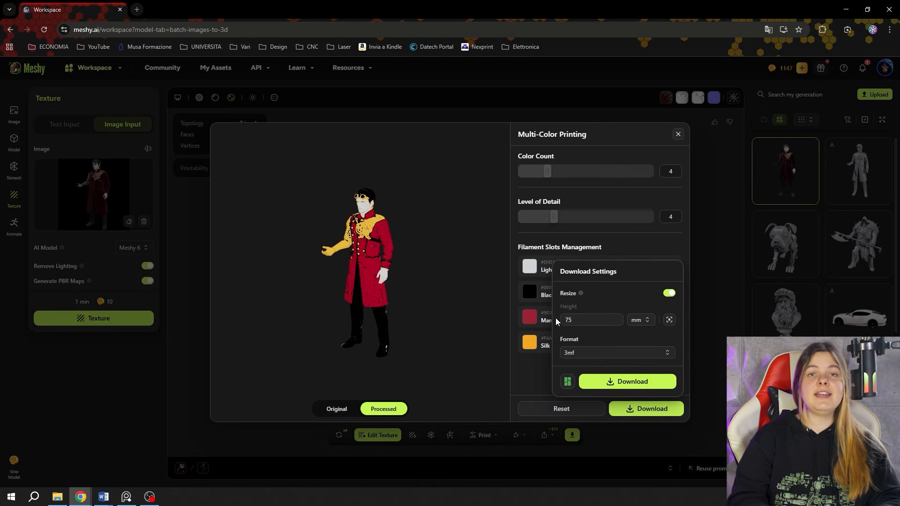
{"action": "left_click", "coordinate": [605, 352]}
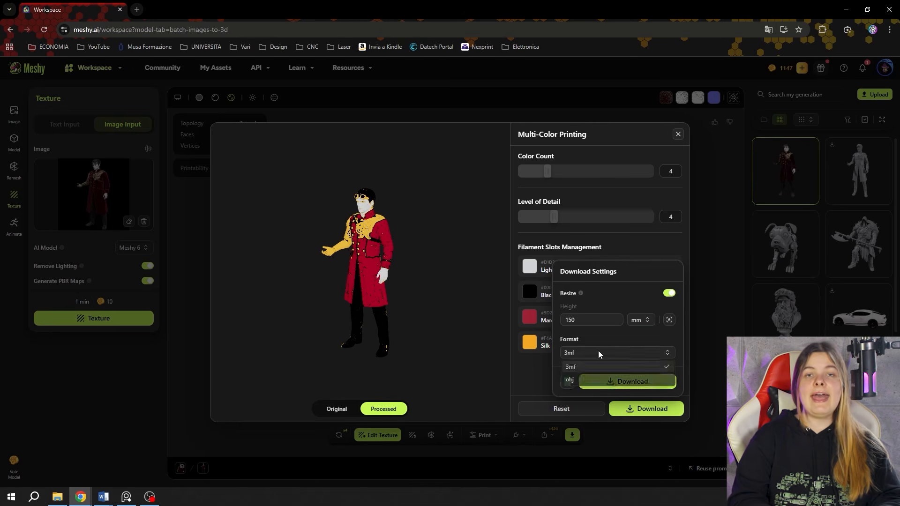
{"action": "left_click", "coordinate": [570, 369]}
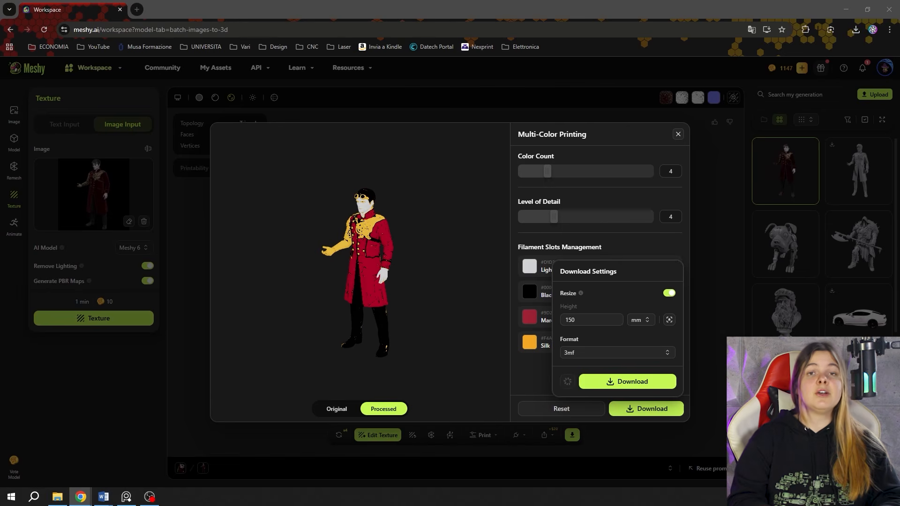
{"action": "key", "text": "Return"}
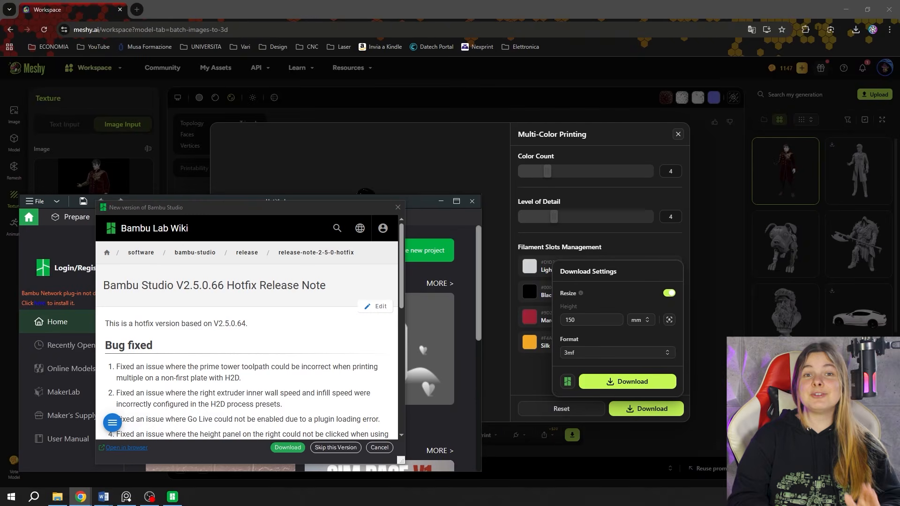
- In Bambu Studio, dismiss the new-version and newer-3mf notices without updating so the vampyre project loads
{"action": "left_click", "coordinate": [398, 207]}
{"action": "left_click", "coordinate": [744, 57]}
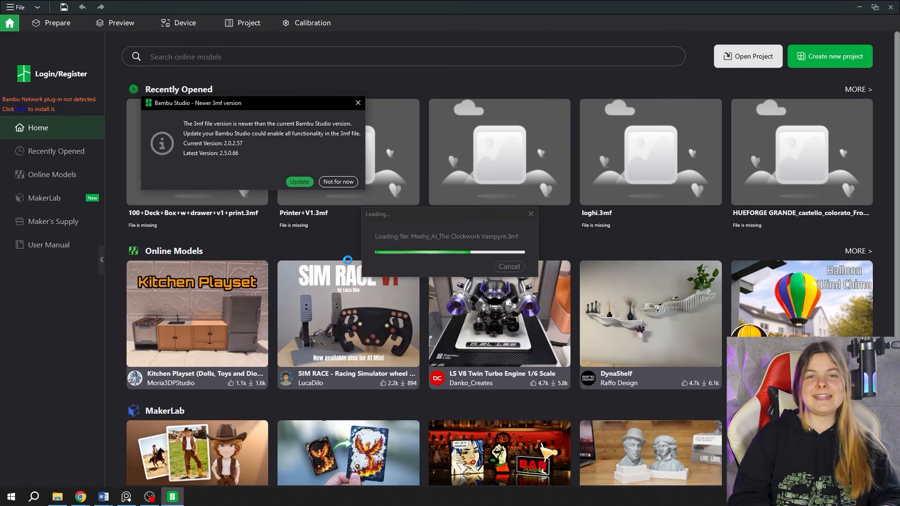
{"action": "left_click", "coordinate": [339, 182]}
{"action": "left_click", "coordinate": [393, 179]}
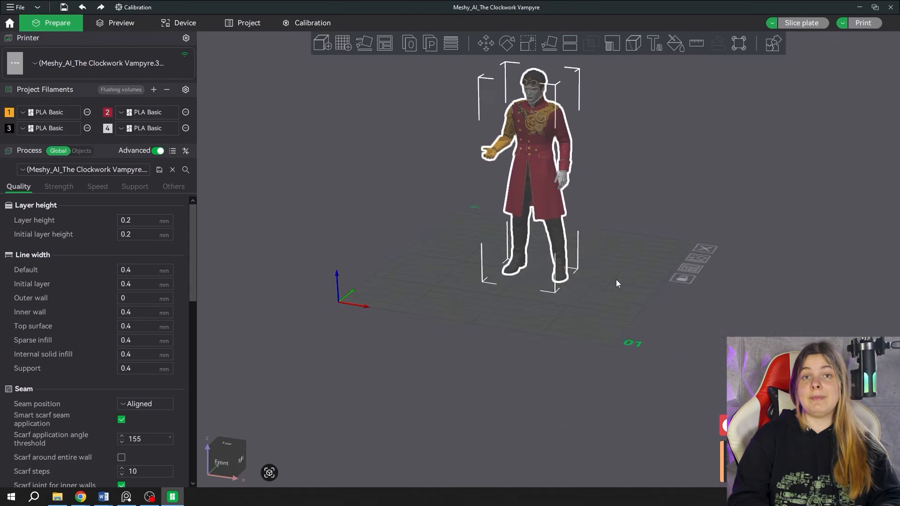
- Check the vampyre's scale dimensions and set the printer to Bambu Lab P1S with the 0.2 nozzle
{"action": "scroll", "coordinate": [605, 319], "scroll_direction": "up", "scroll_amount": 3}
{"action": "key", "text": "s"}
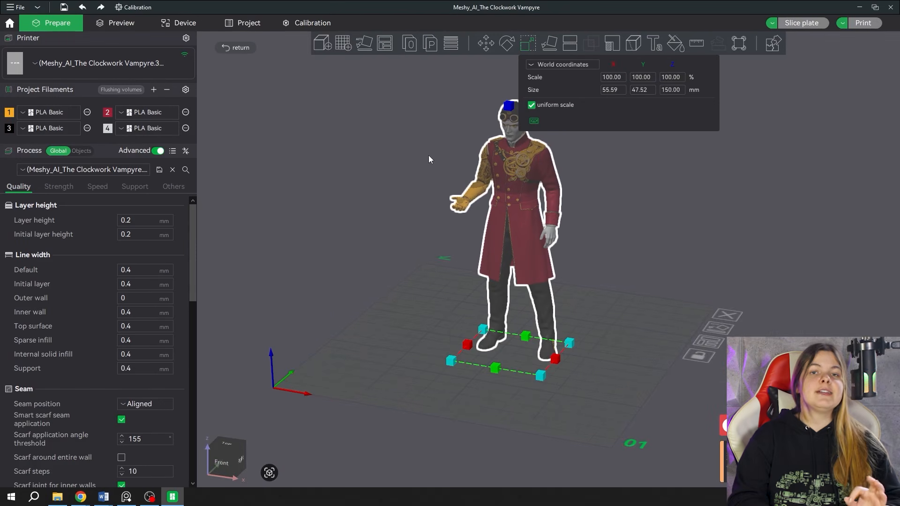
{"action": "left_click", "coordinate": [134, 66]}
{"action": "left_click", "coordinate": [111, 158]}
{"action": "scroll", "coordinate": [506, 256], "scroll_direction": "up", "scroll_amount": 5}
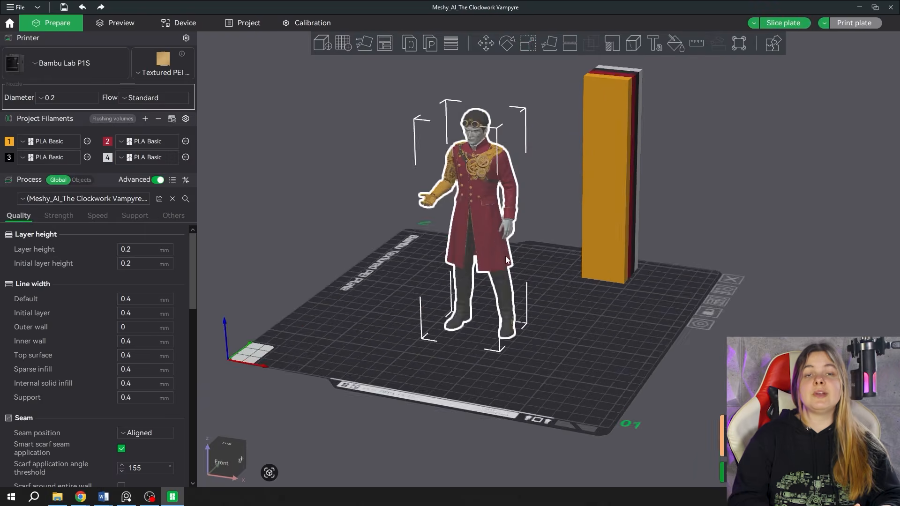
- Set the colour of filament 1, used for the gold trim and mechanical arm, to bright yellow
{"action": "left_click", "coordinate": [9, 141]}
{"action": "left_click", "coordinate": [40, 46]}
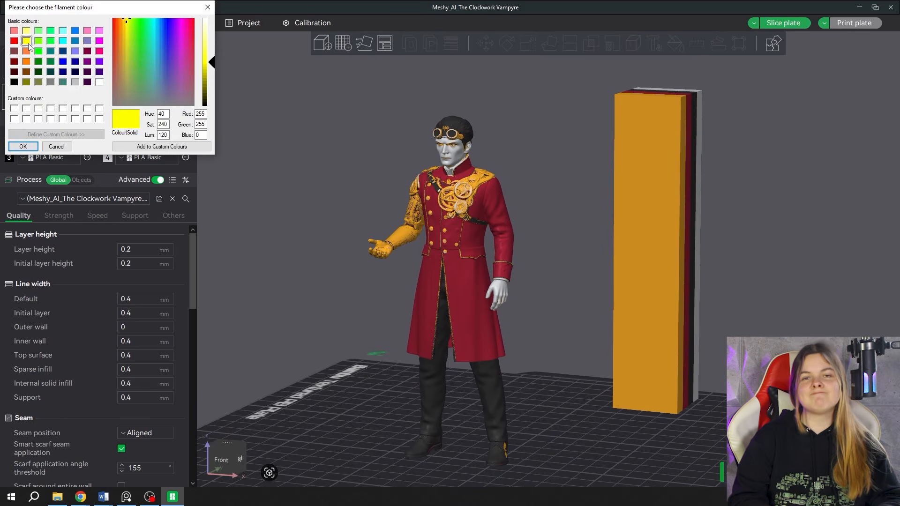
{"action": "left_click", "coordinate": [24, 145]}
- Try two other basic colours for filament 2, used for the vampyre's coat
{"action": "left_click", "coordinate": [108, 141]}
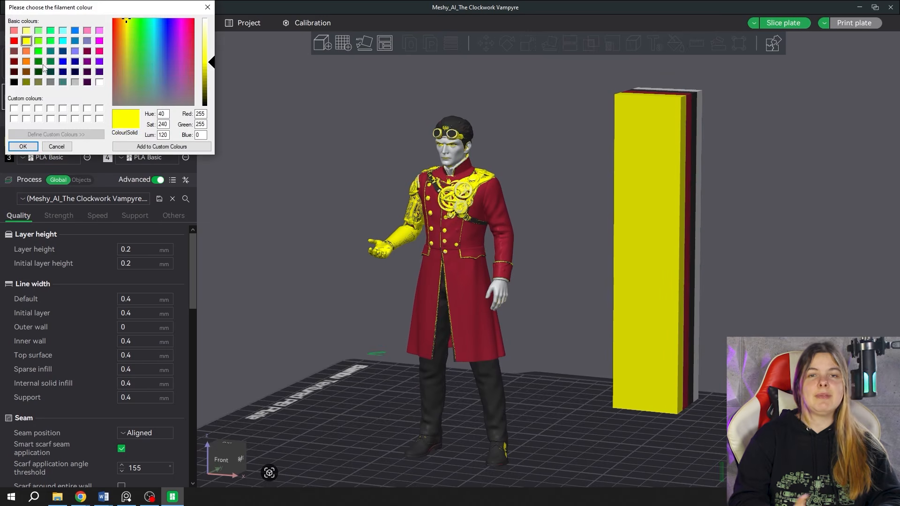
{"action": "left_click", "coordinate": [80, 36]}
{"action": "left_click", "coordinate": [24, 145]}
{"action": "left_click", "coordinate": [107, 141]}
{"action": "left_click", "coordinate": [38, 59]}
{"action": "left_click", "coordinate": [24, 145]}
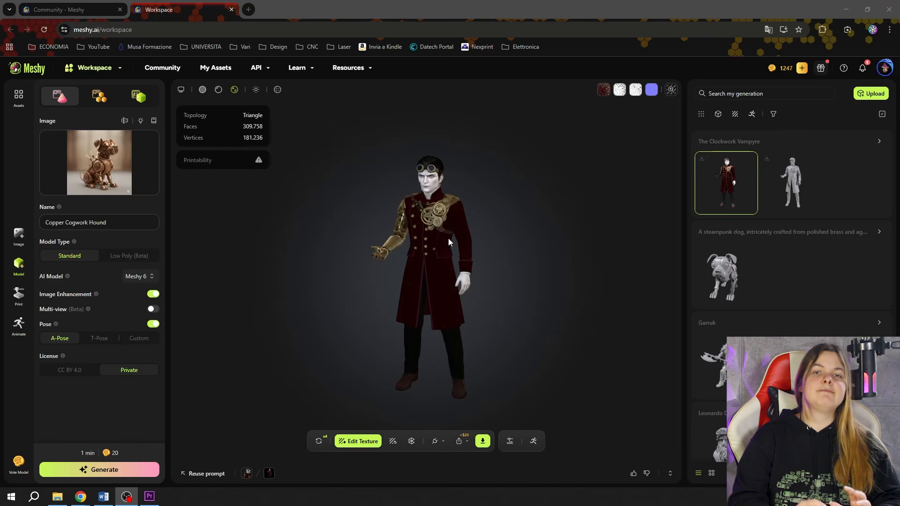
- In Meshy, open the download settings for The Clockwork Vampyre and download the model without resizing it
{"action": "left_click", "coordinate": [484, 442]}
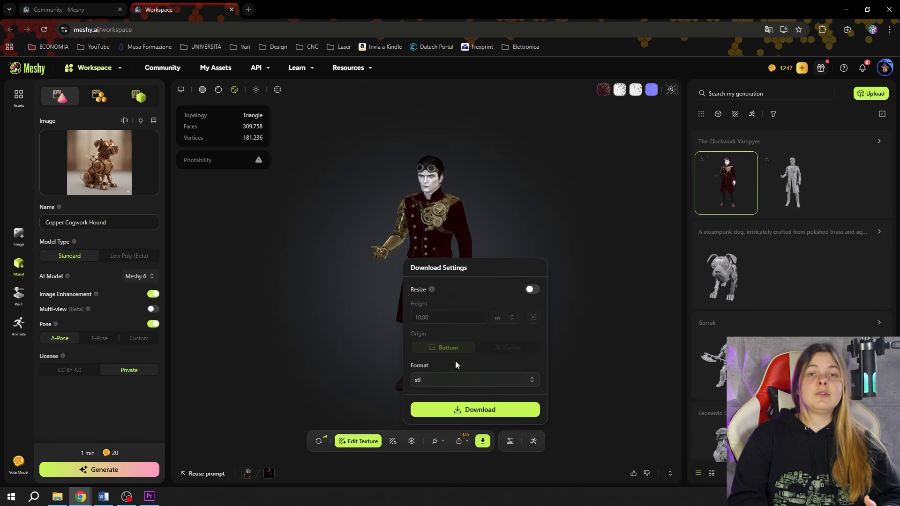
{"action": "left_click", "coordinate": [515, 410]}
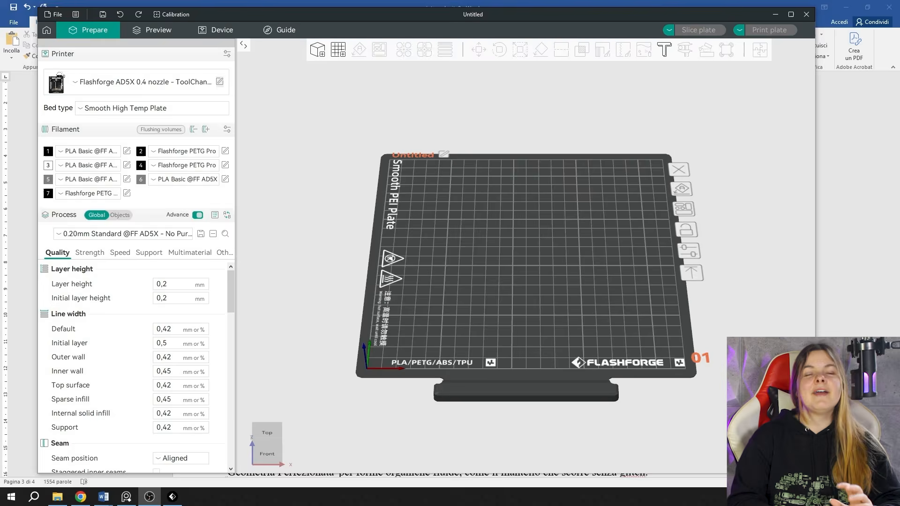
- In the Flashforge slicer, import the Meshy_AI_The Clockwork Vampyre 3mf file onto the empty plate
{"action": "key", "text": "ctrl+i"}
{"action": "double_click", "coordinate": [206, 101]}
{"action": "scroll", "coordinate": [561, 328], "scroll_direction": "down", "scroll_amount": 4}
{"action": "left_click", "coordinate": [513, 273]}
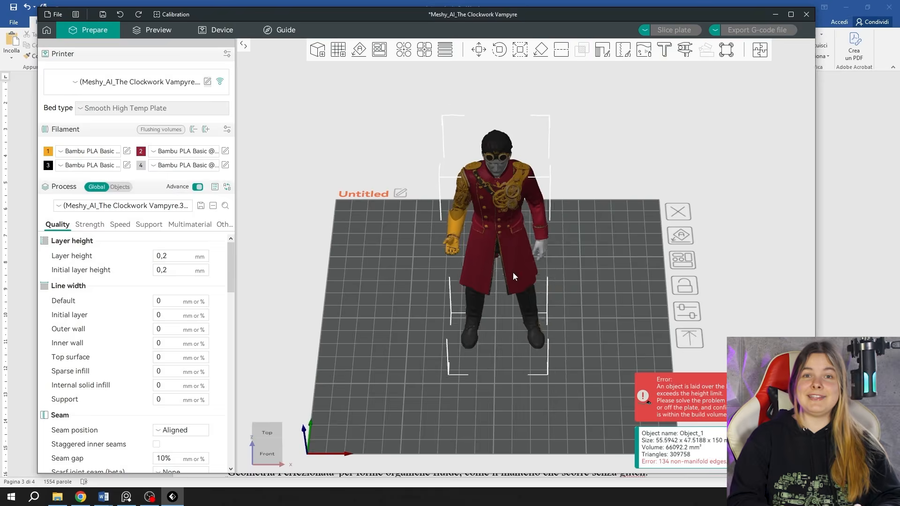
- Switch the imported project's printer to the Flashforge AD5X with the 0.4 nozzle
{"action": "left_click_drag", "start_coordinate": [577, 300], "coordinate": [553, 284]}
{"action": "left_click", "coordinate": [136, 82]}
{"action": "left_click", "coordinate": [153, 137]}
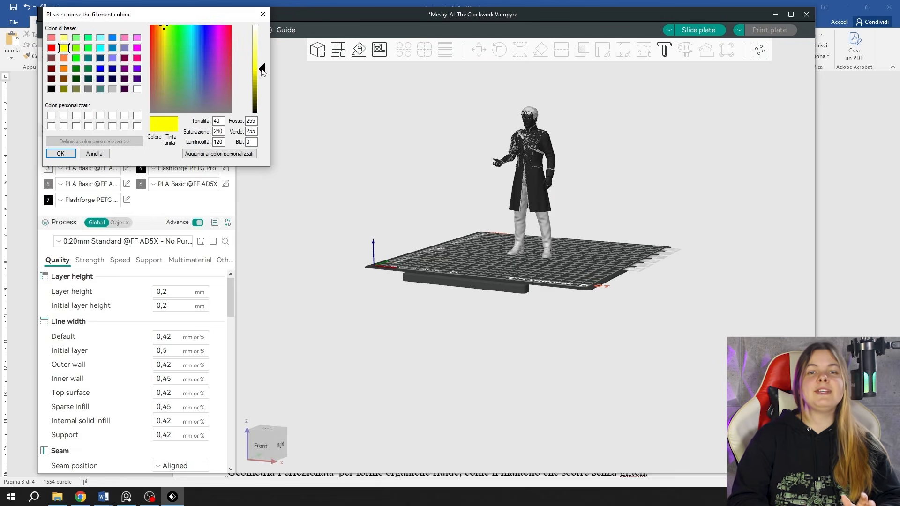
- Recolour filament 1 amber yellow, filament 2 rust orange, filament 3 black and filament 4 light grey
{"action": "left_click", "coordinate": [63, 68]}
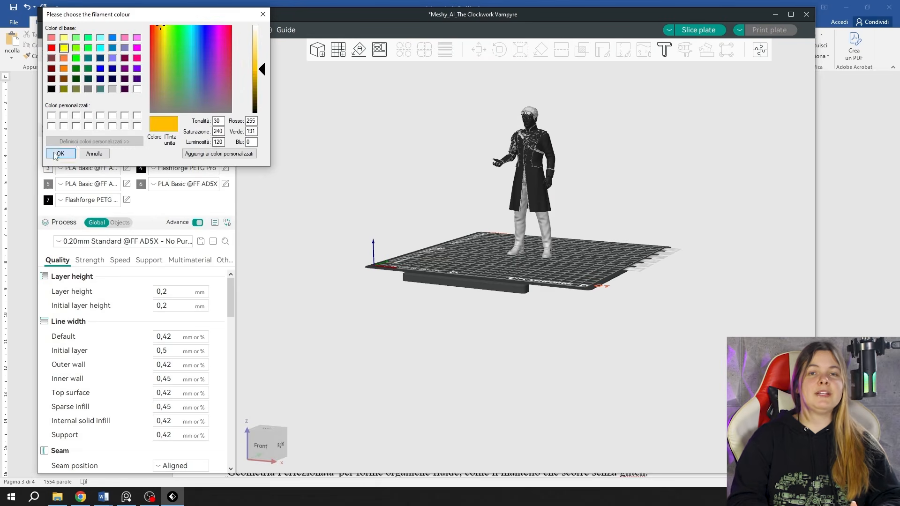
{"action": "left_click", "coordinate": [51, 58]}
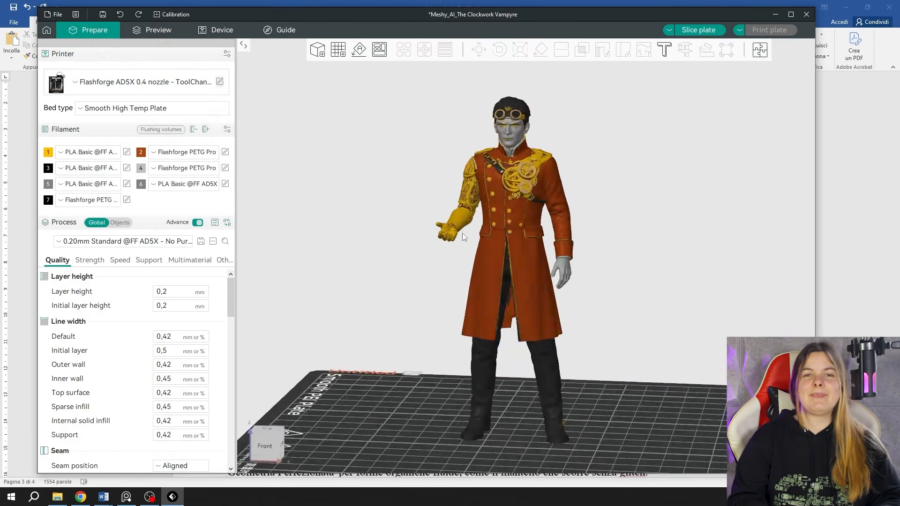
- Colour-paint the round buckle and straps on the coat's back with black filament 3, using smart fill and the circle brush
{"action": "left_click", "coordinate": [457, 232]}
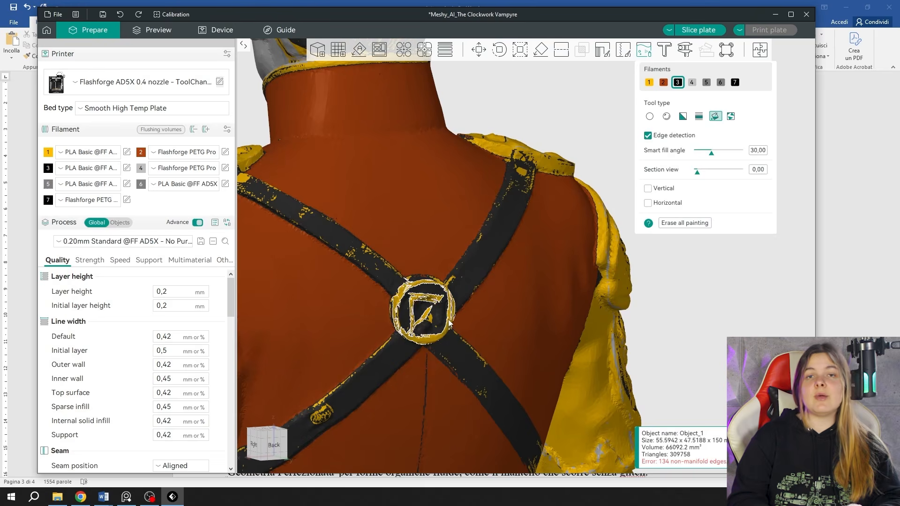
{"action": "left_click", "coordinate": [650, 116]}
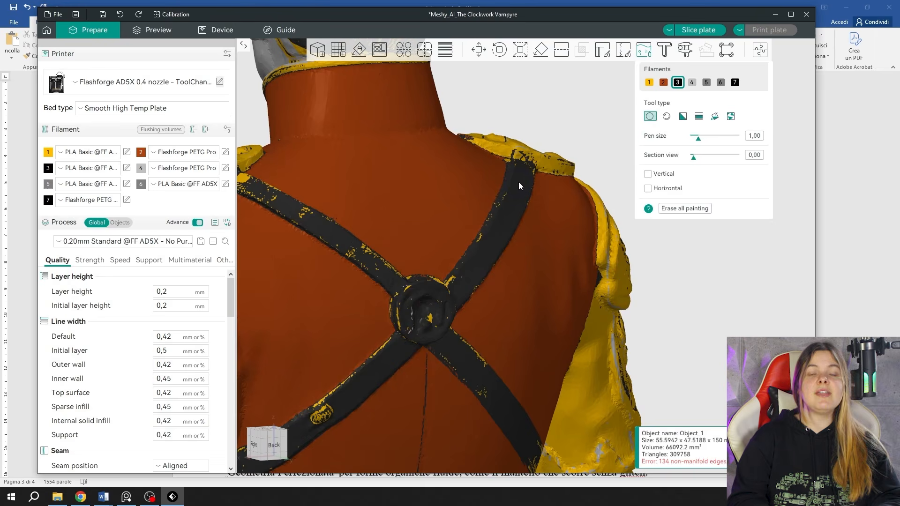
{"action": "mouse_move", "coordinate": [418, 305]}
{"action": "left_mouse_down"}
{"action": "mouse_move", "coordinate": [423, 325]}
{"action": "mouse_move", "coordinate": [413, 288]}
{"action": "left_mouse_up"}
{"action": "scroll", "coordinate": [471, 314], "scroll_direction": "up", "scroll_amount": 1}
{"action": "middle_click_drag", "start_coordinate": [470, 314], "coordinate": [582, 323]}
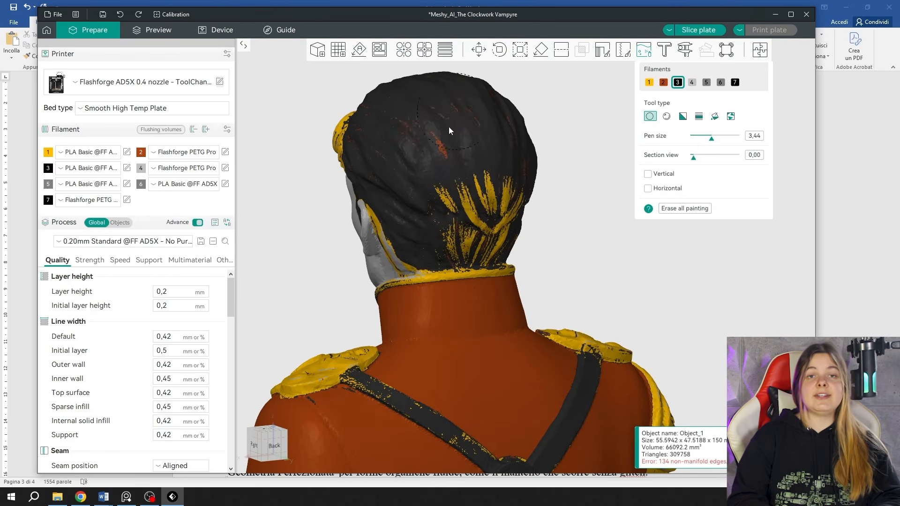
- Cover the hair's stray patches with filament 3 at pen size 3.44, and touch up the collar trim with filament 1 at 0.10
{"action": "left_click_drag", "start_coordinate": [449, 131], "coordinate": [501, 190]}
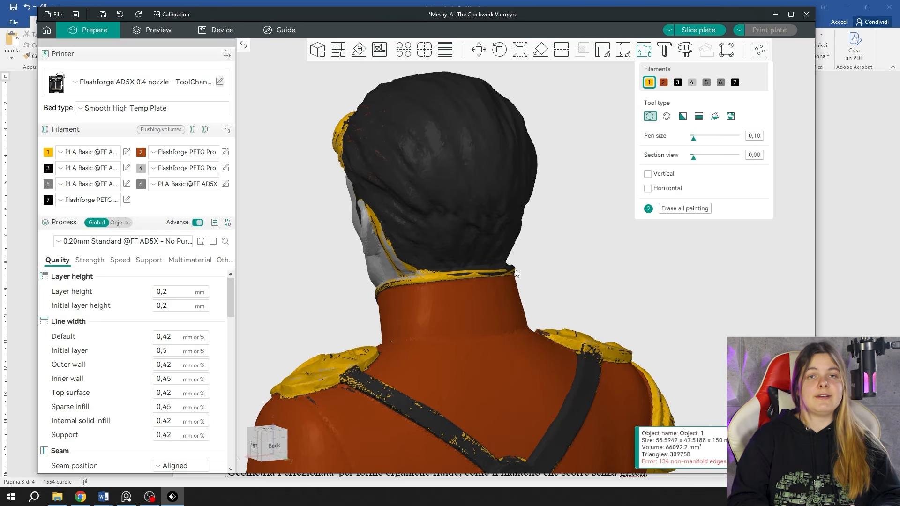
{"action": "scroll", "coordinate": [516, 273], "scroll_direction": "up", "scroll_amount": 3}
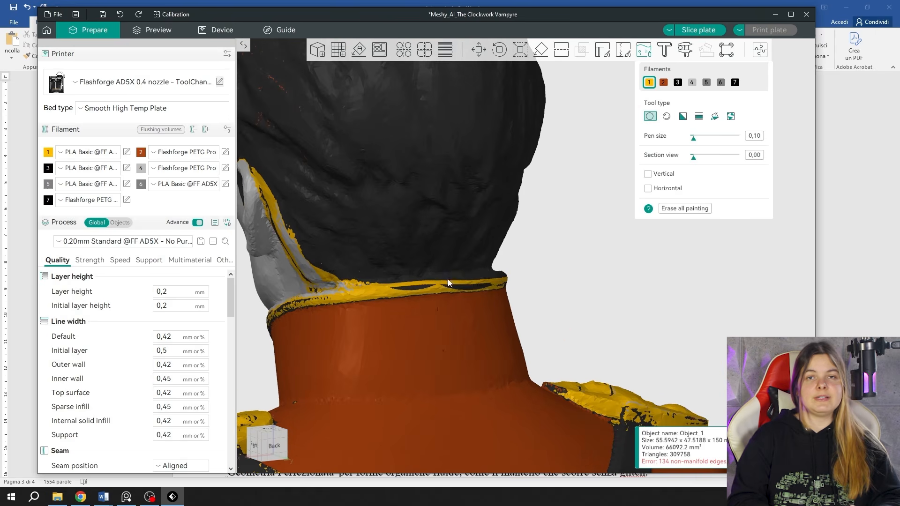
{"action": "scroll", "coordinate": [524, 287], "scroll_direction": "down", "scroll_amount": 10}
{"action": "left_click_drag", "start_coordinate": [649, 234], "coordinate": [601, 279]}
{"action": "scroll", "coordinate": [559, 223], "scroll_direction": "down", "scroll_amount": 6}
{"action": "scroll", "coordinate": [601, 279], "scroll_direction": "up", "scroll_amount": 1}
{"action": "key", "text": "Escape"}
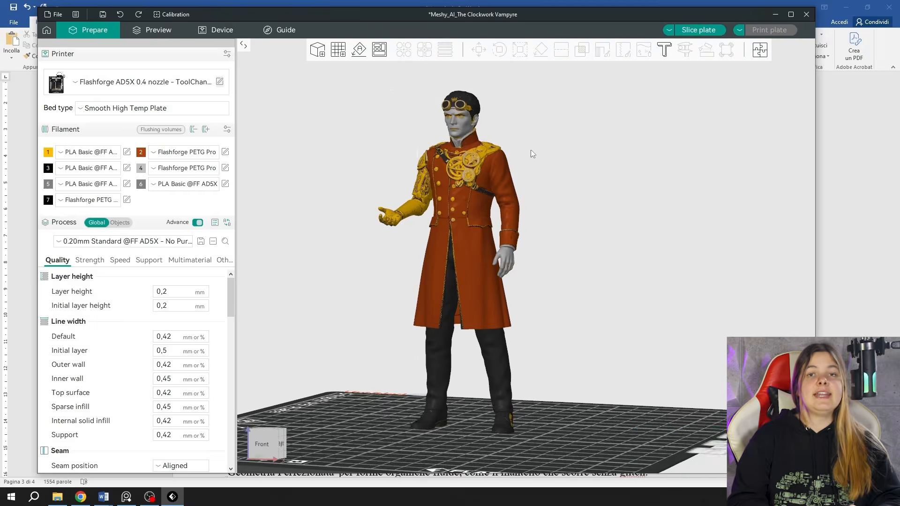
- Enable supports of type Tree (auto) and slice the plate
{"action": "left_click", "coordinate": [148, 260]}
{"action": "key", "text": "ctrl+r"}
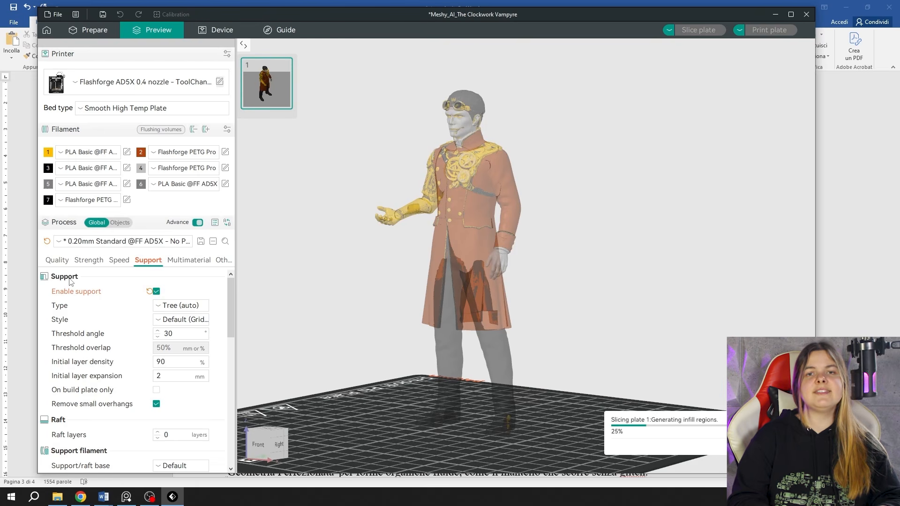
{"action": "mouse_move", "coordinate": [300, 201]}
{"action": "left_mouse_down"}
{"action": "mouse_move", "coordinate": [370, 201]}
{"action": "mouse_move", "coordinate": [291, 202]}
{"action": "left_mouse_up"}
- Return to the model, view the figure from below and start support painting restricted to overhangs only
{"action": "left_click", "coordinate": [86, 31]}
{"action": "left_click", "coordinate": [474, 197]}
{"action": "left_click_drag", "start_coordinate": [488, 234], "coordinate": [504, 149]}
{"action": "scroll", "coordinate": [504, 150], "scroll_direction": "up", "scroll_amount": 4}
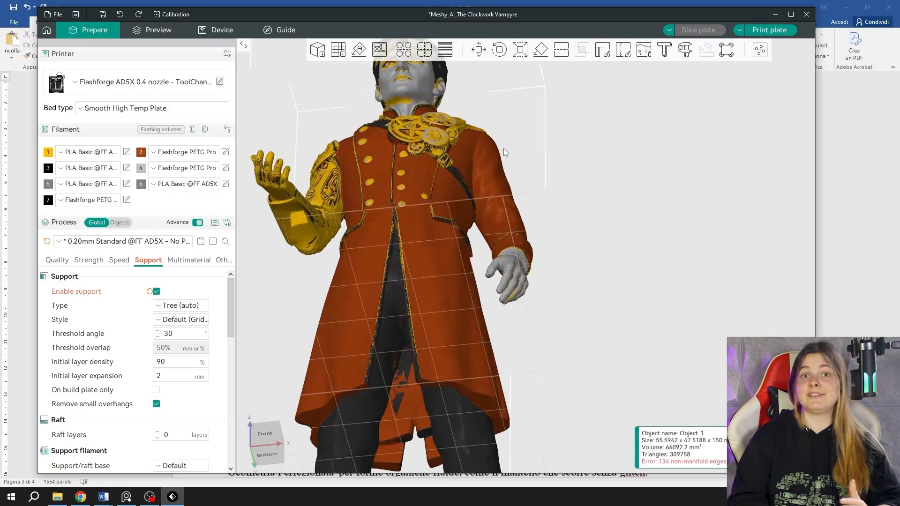
{"action": "key", "text": "l"}
{"action": "scroll", "coordinate": [685, 277], "scroll_direction": "down", "scroll_amount": 2}
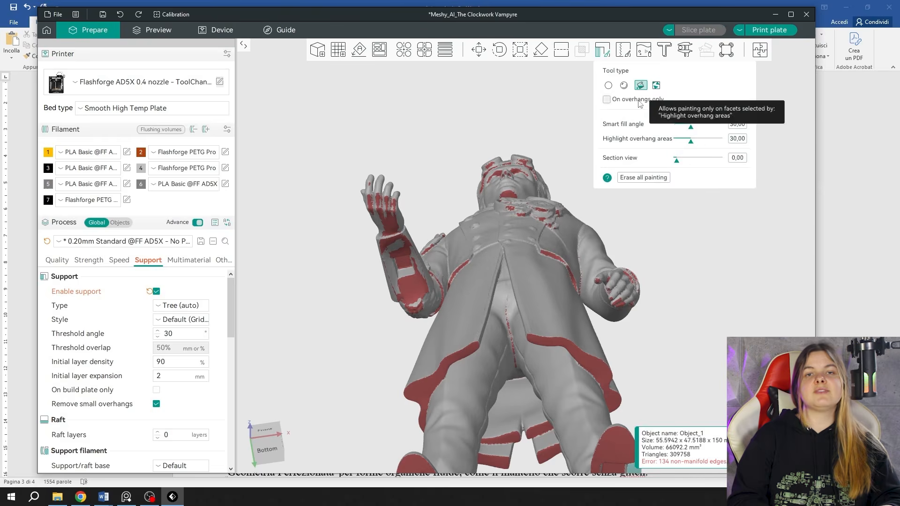
{"action": "left_click", "coordinate": [607, 99]}
- Paint support areas under the raised hand, its forearm and the coat hem with smart fill and the circle brush
{"action": "scroll", "coordinate": [380, 244], "scroll_direction": "up", "scroll_amount": 2}
{"action": "left_click", "coordinate": [369, 238]}
{"action": "left_click", "coordinate": [609, 86]}
{"action": "mouse_move", "coordinate": [385, 218]}
{"action": "left_mouse_down"}
{"action": "mouse_move", "coordinate": [400, 223]}
{"action": "mouse_move", "coordinate": [414, 264]}
{"action": "mouse_move", "coordinate": [413, 223]}
{"action": "left_mouse_up"}
{"action": "left_click", "coordinate": [641, 85]}
{"action": "left_click", "coordinate": [385, 327]}
{"action": "left_click", "coordinate": [609, 85]}
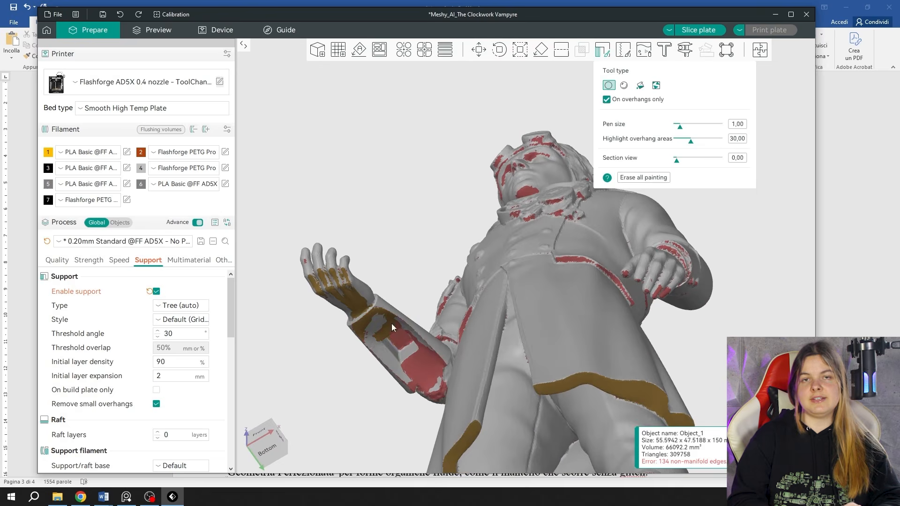
- Paint the remaining support areas on the figure's underside, alternating between the circle brush and smart fill
{"action": "left_click", "coordinate": [607, 100]}
{"action": "left_click_drag", "start_coordinate": [626, 220], "coordinate": [629, 279]}
{"action": "left_click", "coordinate": [641, 86]}
{"action": "left_click_drag", "start_coordinate": [631, 384], "coordinate": [649, 303]}
{"action": "left_click", "coordinate": [609, 85]}
{"action": "mouse_move", "coordinate": [563, 364]}
{"action": "left_mouse_down"}
{"action": "mouse_move", "coordinate": [571, 360]}
{"action": "mouse_move", "coordinate": [552, 391]}
{"action": "mouse_move", "coordinate": [558, 338]}
{"action": "mouse_move", "coordinate": [545, 374]}
{"action": "mouse_move", "coordinate": [556, 408]}
{"action": "left_mouse_up"}
{"action": "scroll", "coordinate": [571, 360], "scroll_direction": "down", "scroll_amount": 5}
{"action": "left_click", "coordinate": [640, 85]}
{"action": "scroll", "coordinate": [556, 408], "scroll_direction": "down", "scroll_amount": 2}
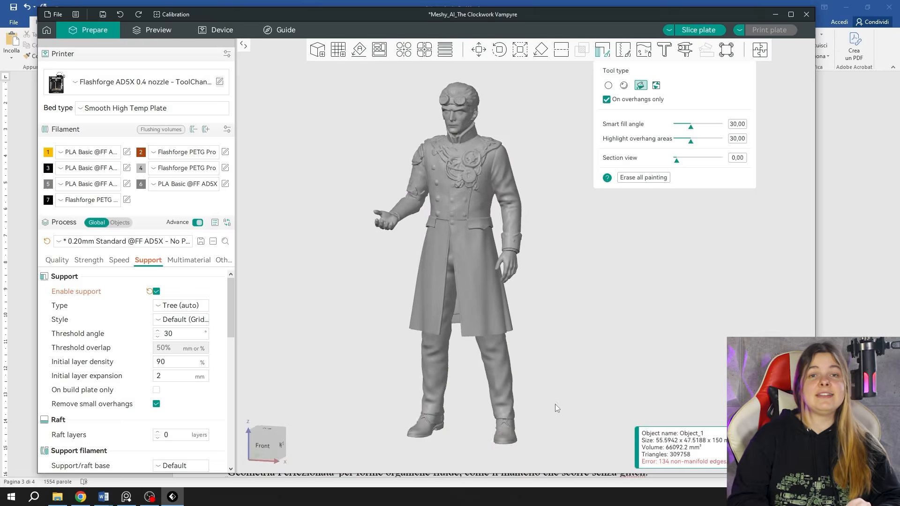
- Finish support painting, set the support type to Tree (manual), slice the plate and inspect the preview
{"action": "left_click", "coordinate": [602, 50]}
{"action": "left_click", "coordinate": [174, 306]}
{"action": "left_click", "coordinate": [180, 361]}
{"action": "scroll", "coordinate": [535, 254], "scroll_direction": "down", "scroll_amount": 4}
{"action": "left_click", "coordinate": [699, 30]}
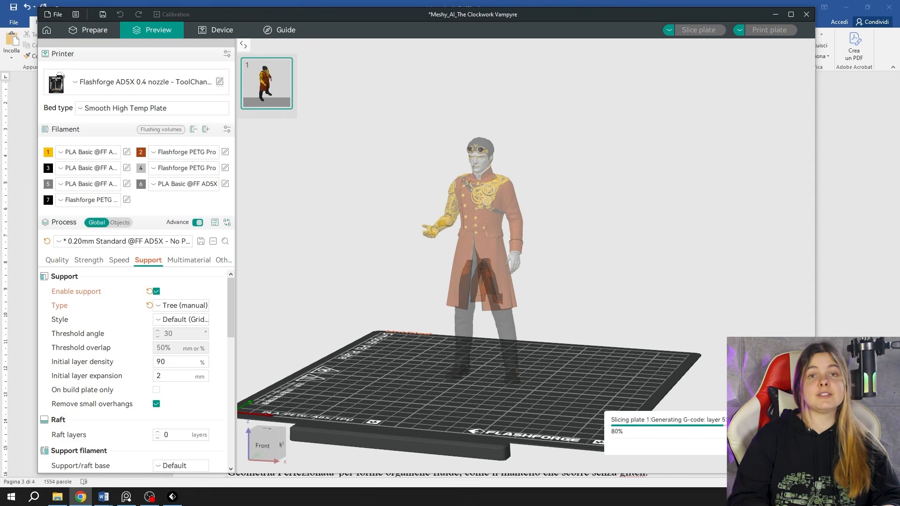
{"action": "left_click_drag", "start_coordinate": [611, 154], "coordinate": [511, 251]}
{"action": "scroll", "coordinate": [511, 250], "scroll_direction": "up", "scroll_amount": 5}
- Return to the editable model and open colour painting on the vampyre
{"action": "left_click", "coordinate": [89, 30]}
{"action": "left_click", "coordinate": [461, 215]}
{"action": "left_click", "coordinate": [644, 50]}
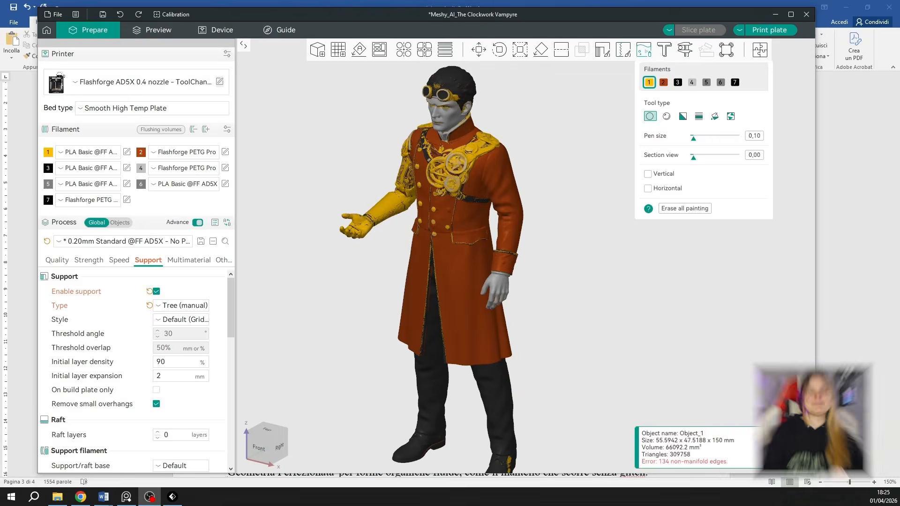